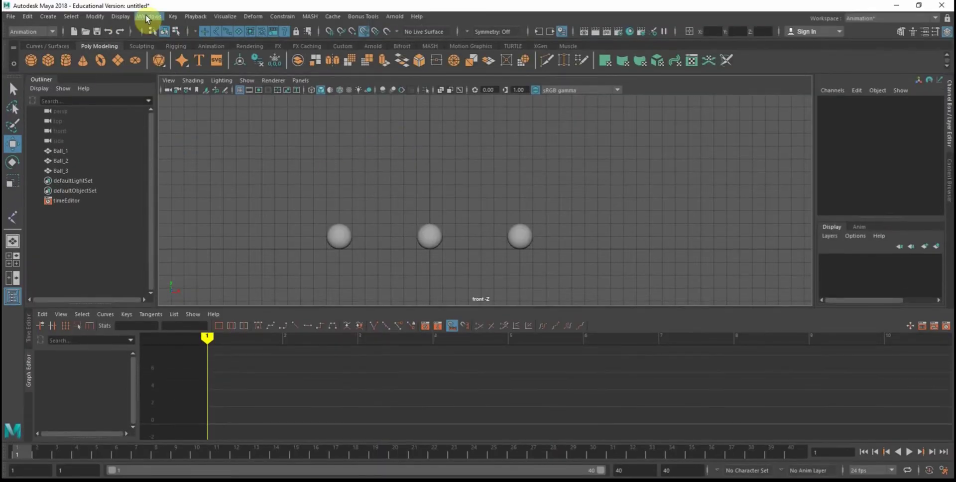
# - Open the Windows editor list and dismiss it without choosing anything
pyautogui.click(148, 17)
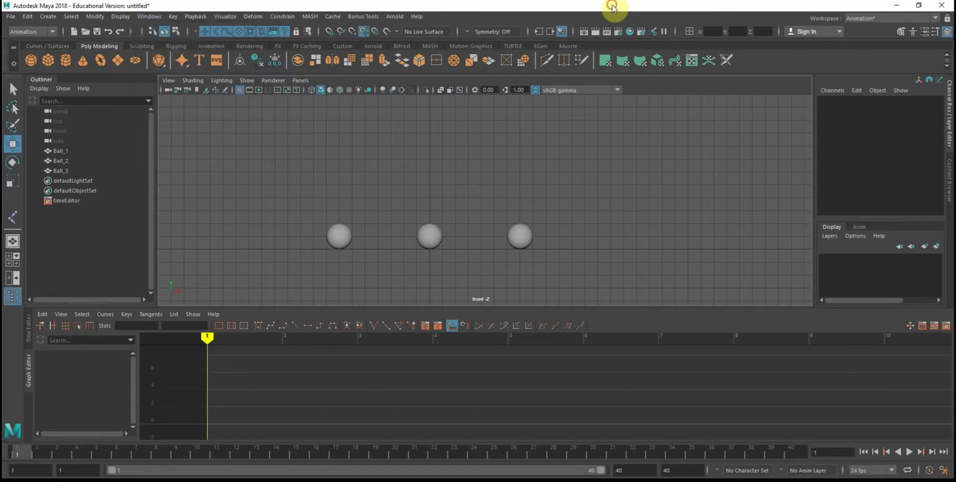
pyautogui.click(615, 8)
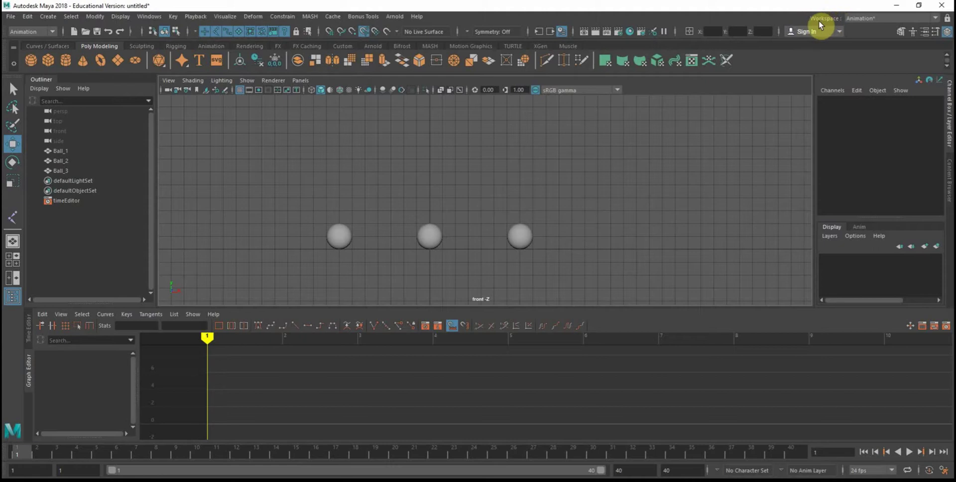
pyautogui.moveTo(900, 20); pyautogui.dragTo(585, 271)
# - Click through Ball_3, Ball_2 and Ball_1 in the viewport, finishing with Ball_3 selected
pyautogui.click(525, 244)
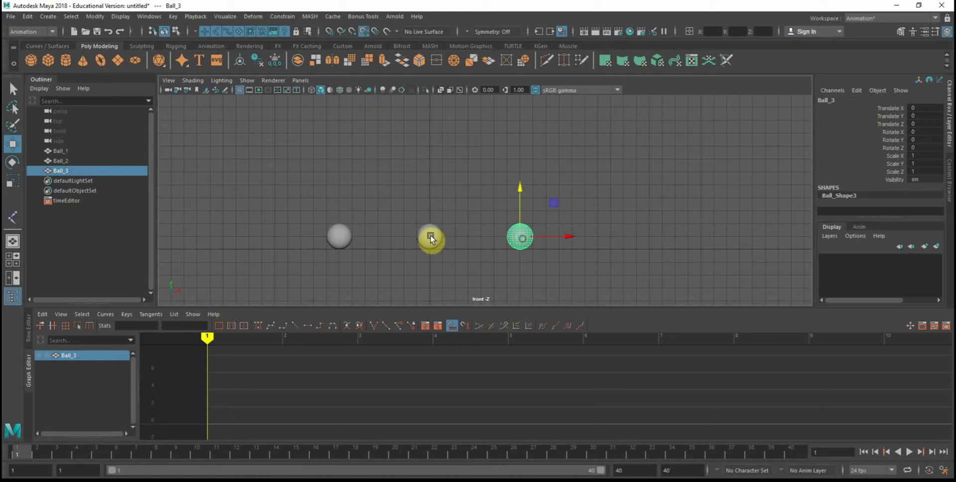
pyautogui.click(430, 235)
pyautogui.click(351, 237)
pyautogui.click(418, 238)
pyautogui.click(517, 238)
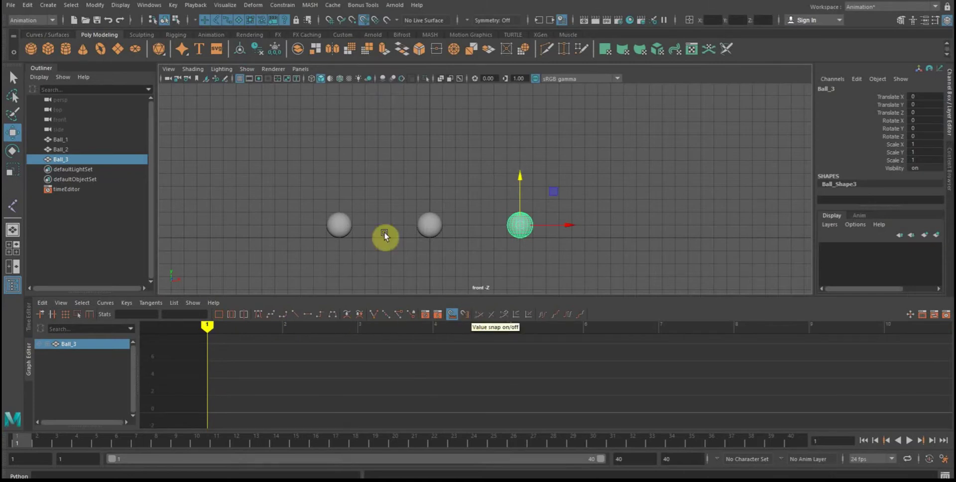
# - Select Ball_1 and set a keyframe for it at frame 1
pyautogui.click(425, 228)
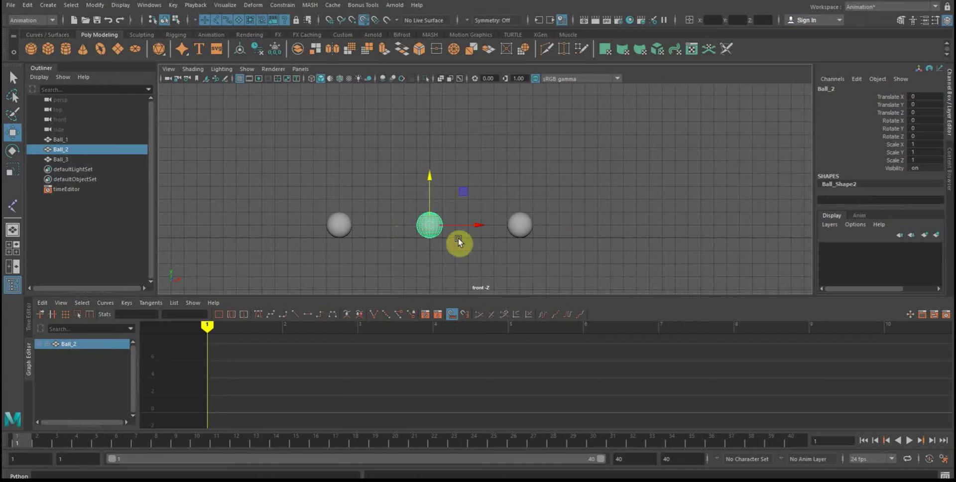
pyautogui.click(62, 141)
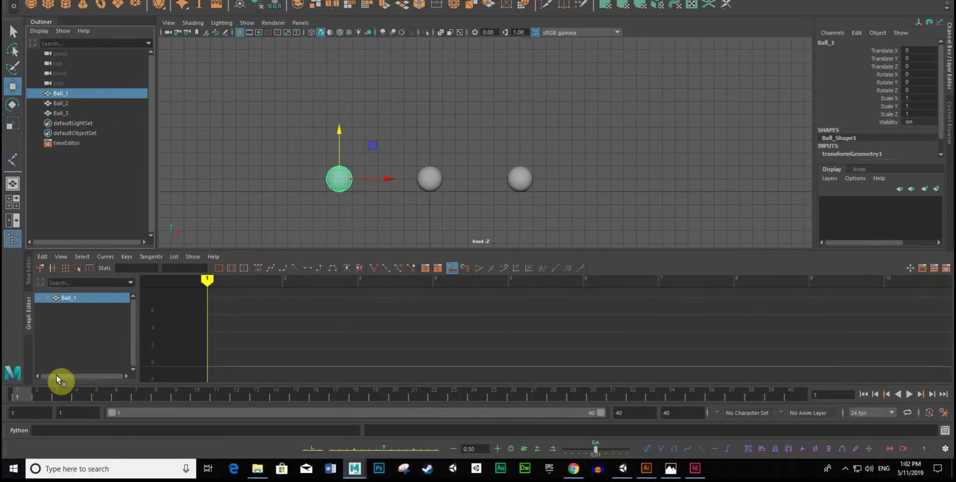
pyautogui.moveTo(22, 395)
pyautogui.mouseDown()
pyautogui.moveTo(411, 391)
pyautogui.moveTo(12, 415)
pyautogui.mouseUp()
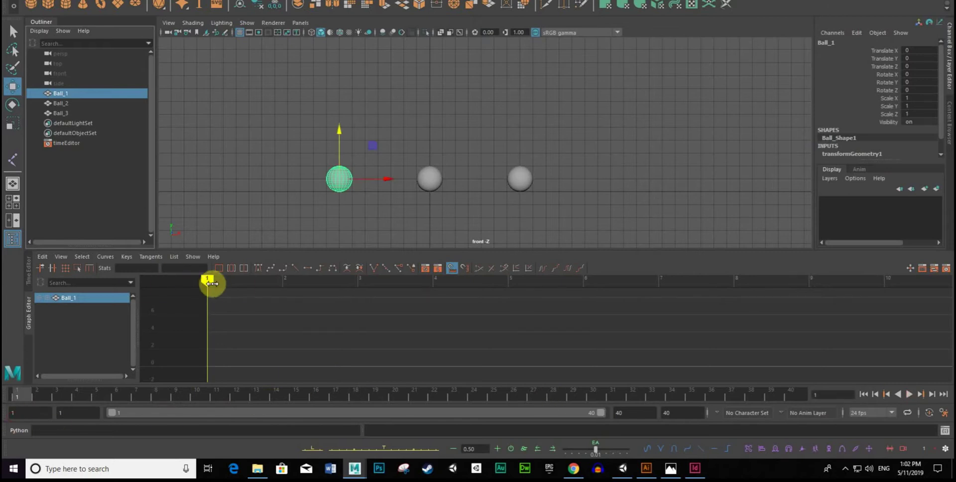
pyautogui.moveTo(208, 279)
pyautogui.mouseDown()
pyautogui.moveTo(637, 291)
pyautogui.moveTo(208, 279)
pyautogui.moveTo(367, 288)
pyautogui.mouseUp()
pyautogui.moveTo(292, 277)
pyautogui.mouseDown()
pyautogui.moveTo(207, 286)
pyautogui.moveTo(542, 302)
pyautogui.moveTo(213, 284)
pyautogui.moveTo(313, 295)
pyautogui.moveTo(220, 294)
pyautogui.mouseUp()
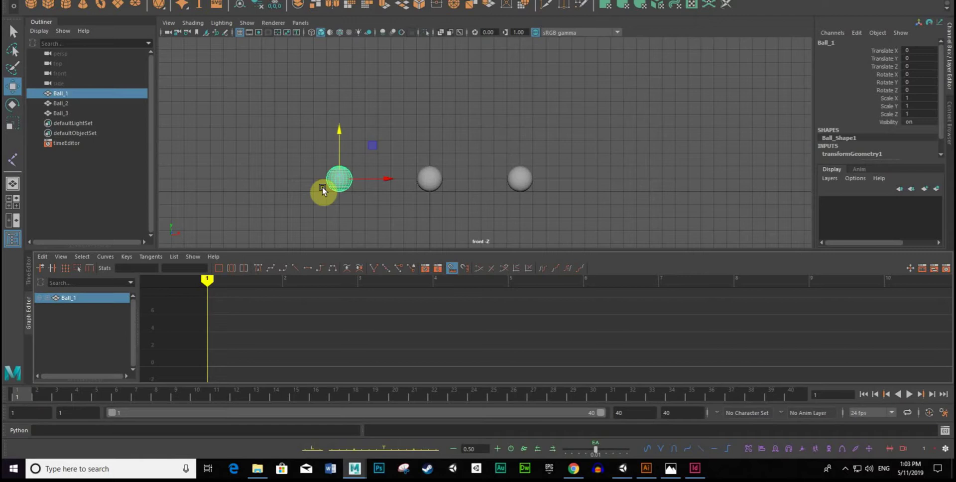
pyautogui.press('s')
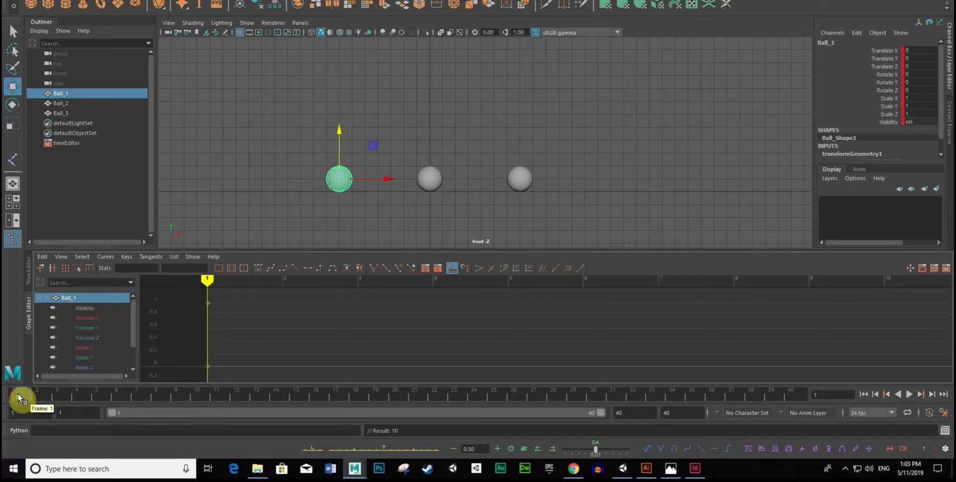
# - Raise Ball_1 to Translate Y 5.991 at frame 10 and key it
pyautogui.moveTo(20, 391)
pyautogui.mouseDown()
pyautogui.moveTo(39, 394)
pyautogui.moveTo(20, 400)
pyautogui.mouseUp()
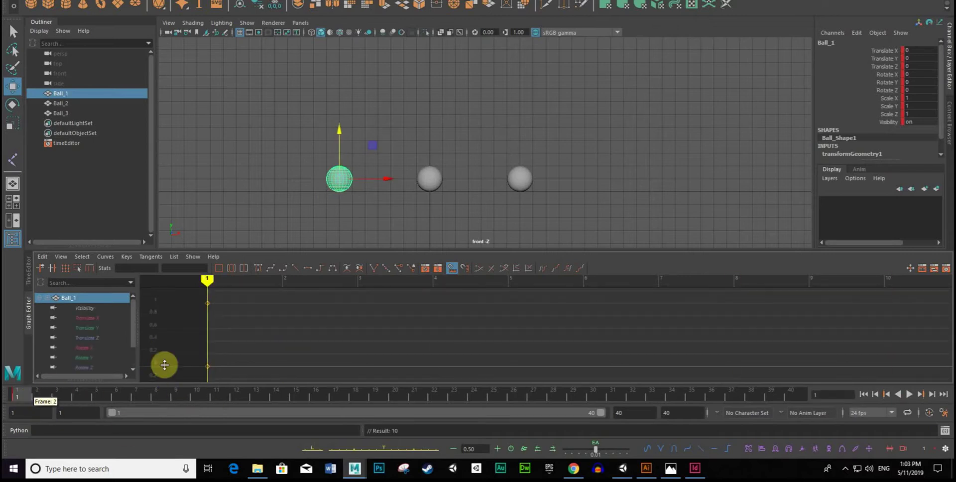
pyautogui.moveTo(205, 282); pyautogui.dragTo(246, 286)
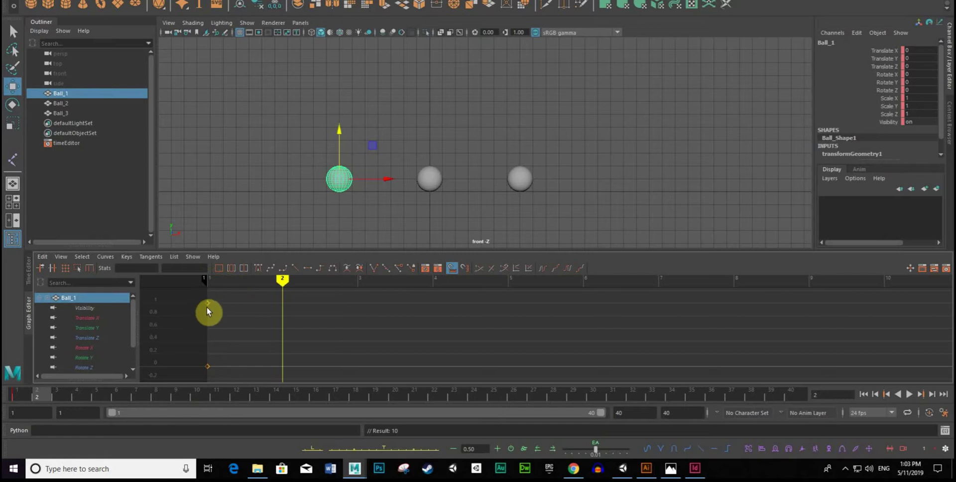
pyautogui.moveTo(282, 279); pyautogui.dragTo(211, 282)
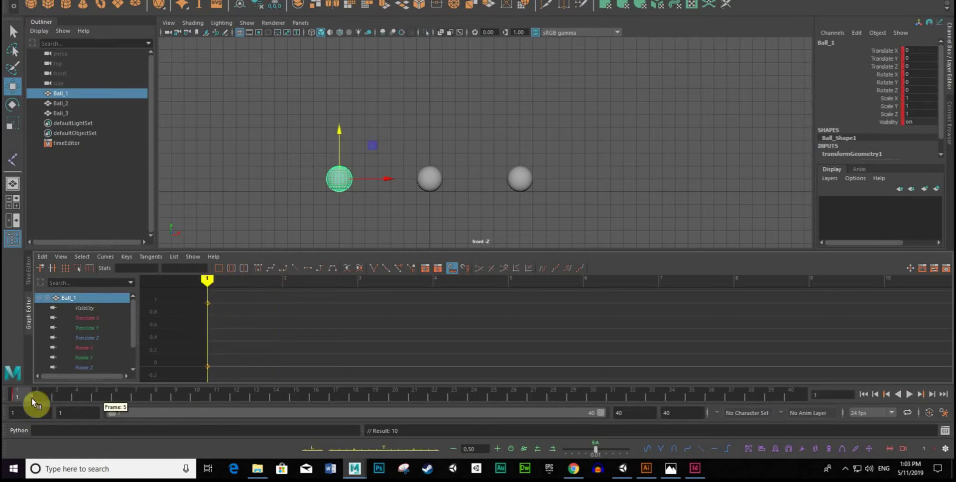
pyautogui.moveTo(31, 397); pyautogui.dragTo(197, 391)
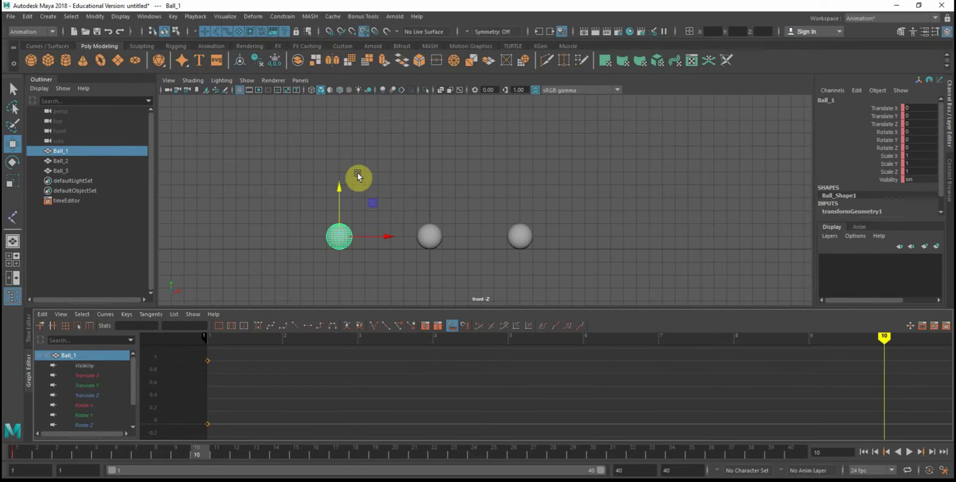
pyautogui.moveTo(339, 193); pyautogui.dragTo(335, 116)
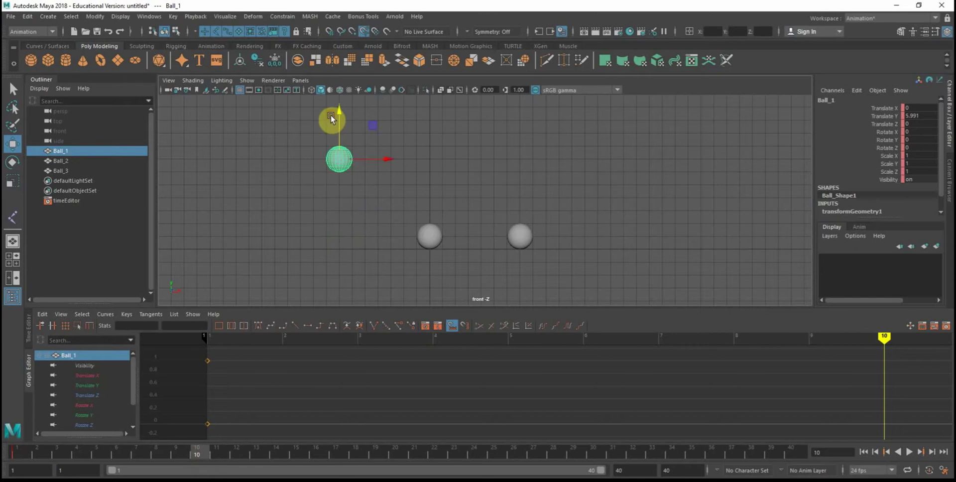
pyautogui.press('s')
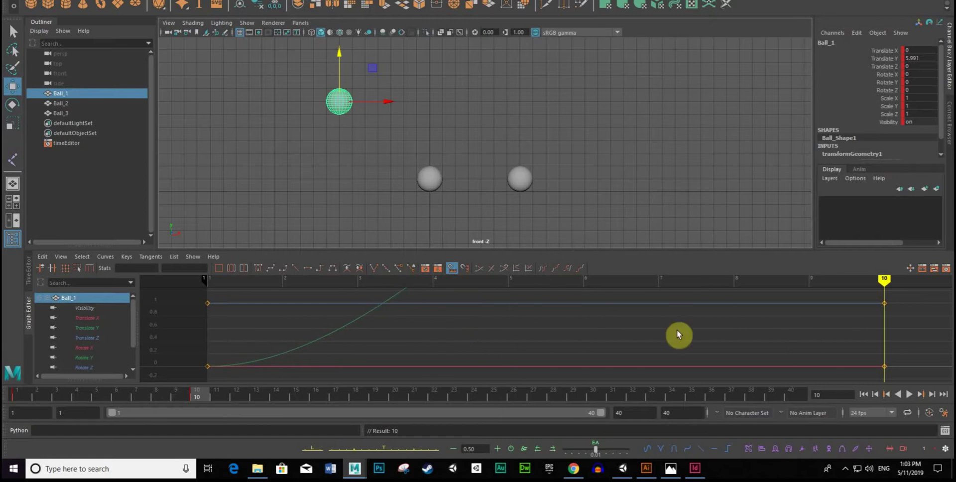
# - Fit Ball_1's Translate Y curve and set the frame-10 key value to 6
pyautogui.press('f')
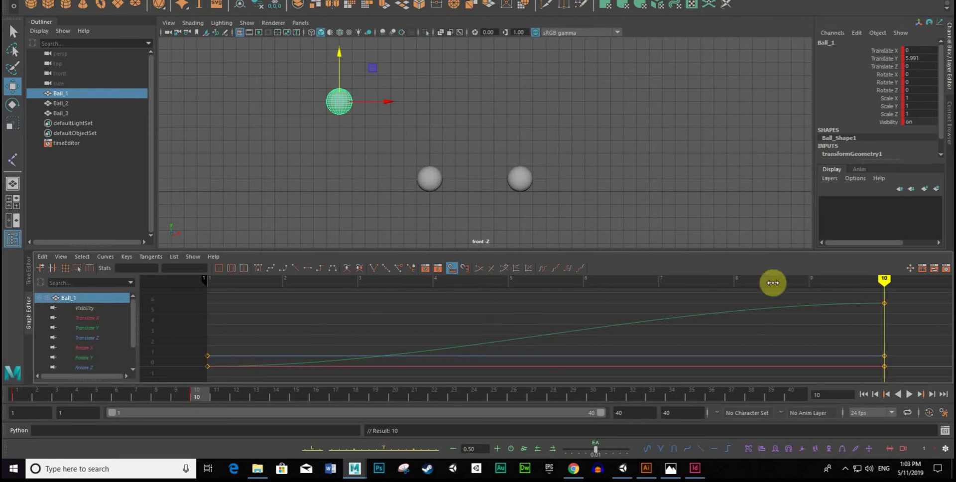
pyautogui.moveTo(884, 279)
pyautogui.mouseDown()
pyautogui.moveTo(211, 293)
pyautogui.moveTo(480, 290)
pyautogui.mouseUp()
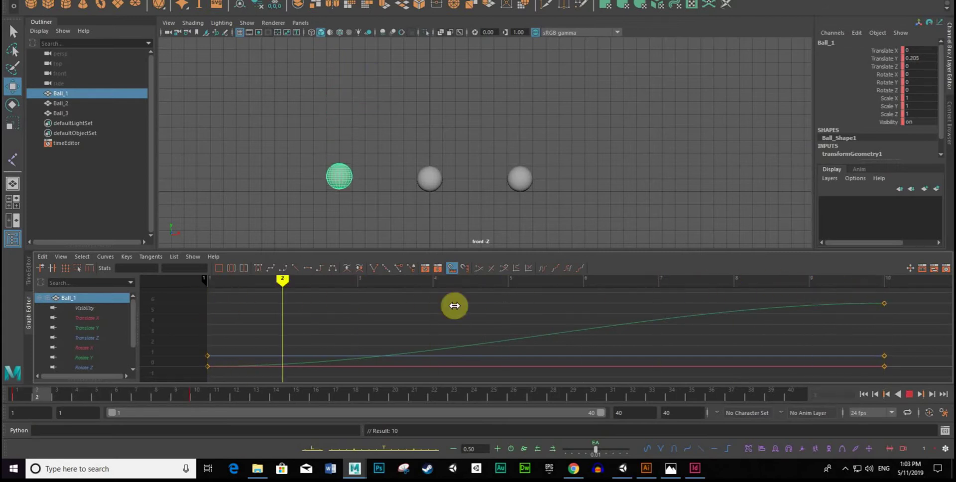
pyautogui.moveTo(481, 290)
pyautogui.mouseDown()
pyautogui.moveTo(872, 289)
pyautogui.moveTo(891, 309)
pyautogui.mouseUp()
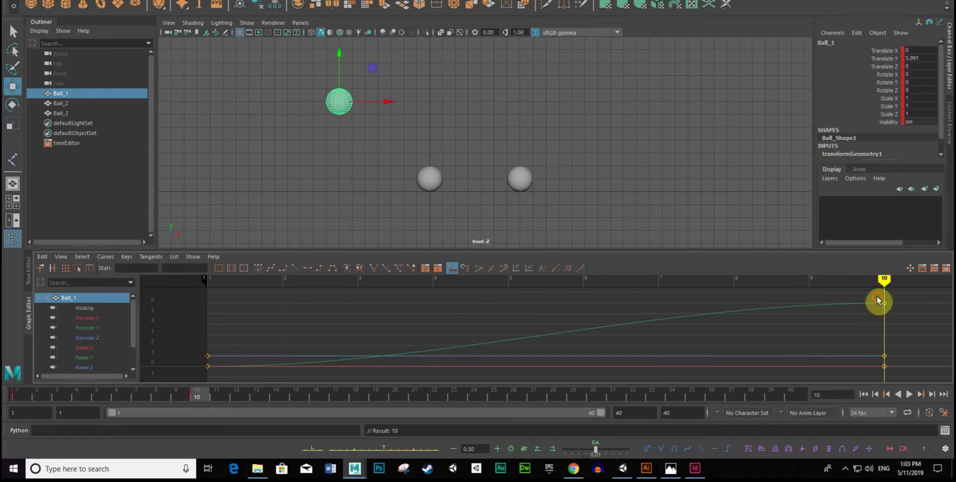
pyautogui.doubleClick(118, 268)
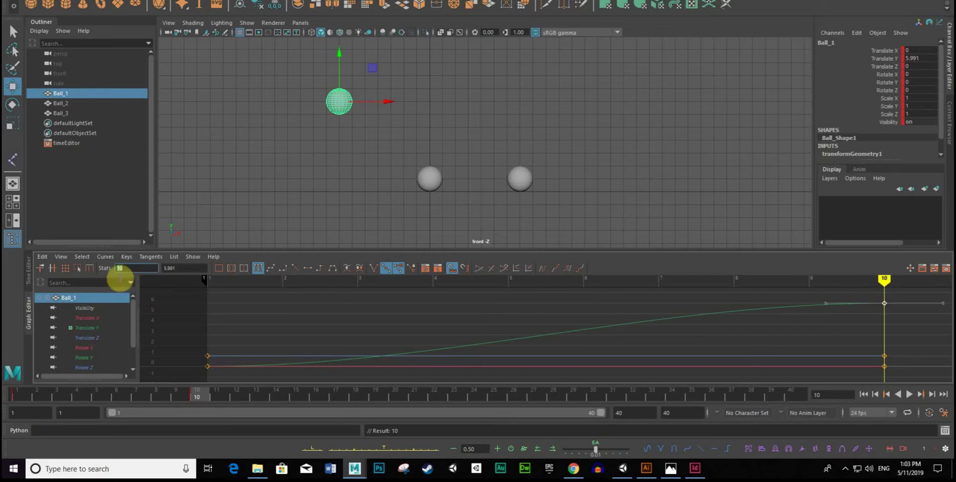
pyautogui.doubleClick(166, 269)
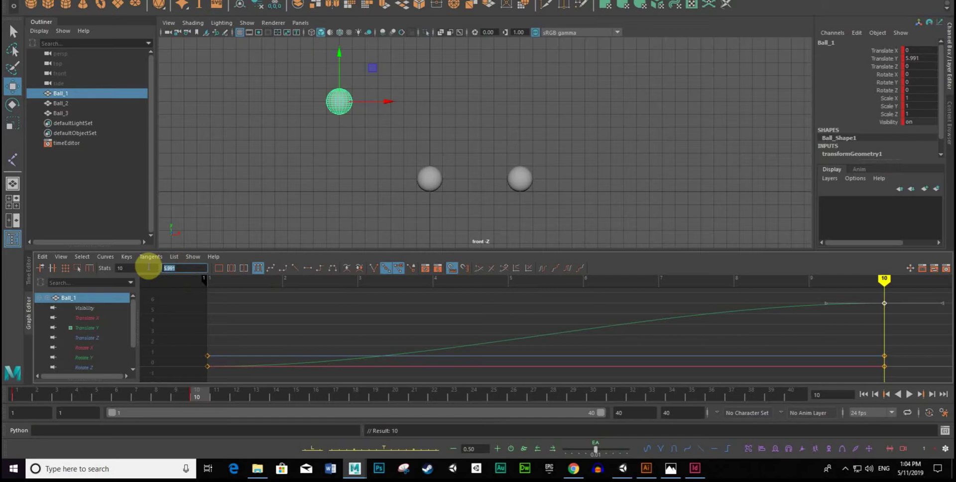
pyautogui.write('6')
pyautogui.press('Return')
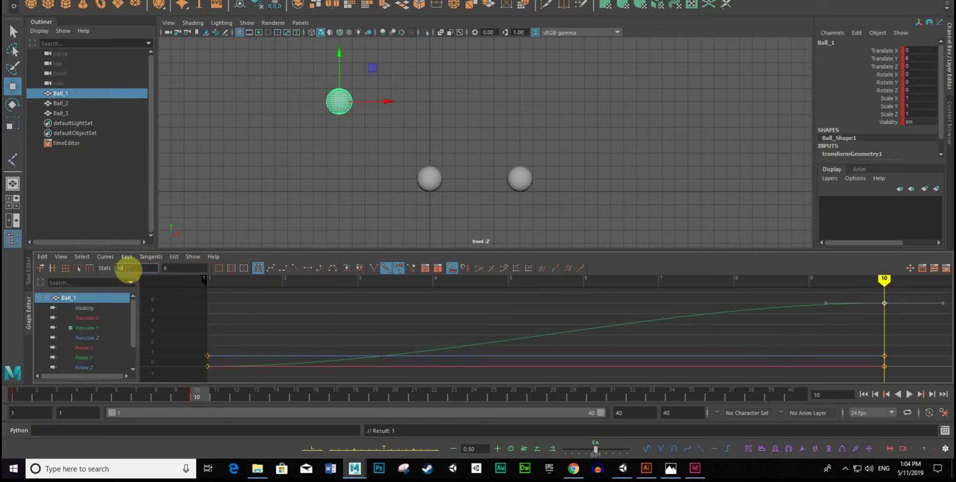
# - Change the frame-10 key's Translate Y value to 4
pyautogui.doubleClick(124, 270)
pyautogui.doubleClick(172, 268)
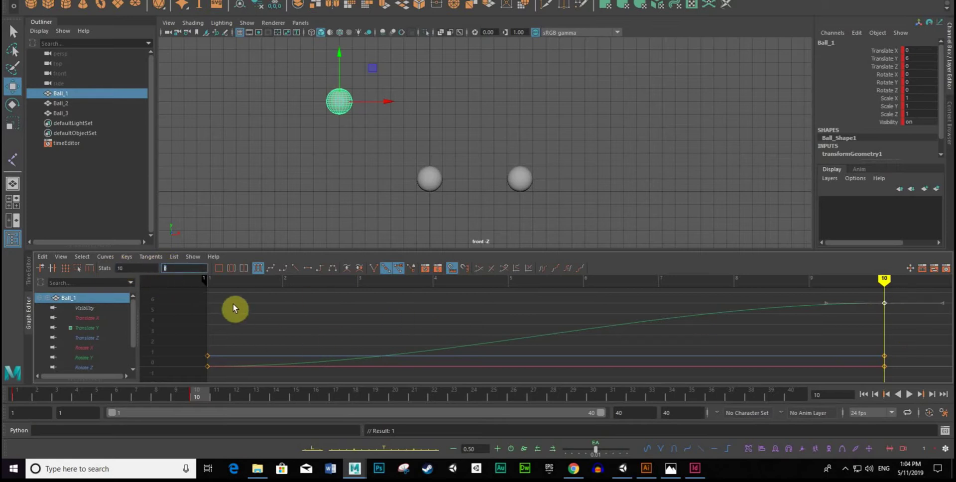
pyautogui.write('4')
pyautogui.press('Return')
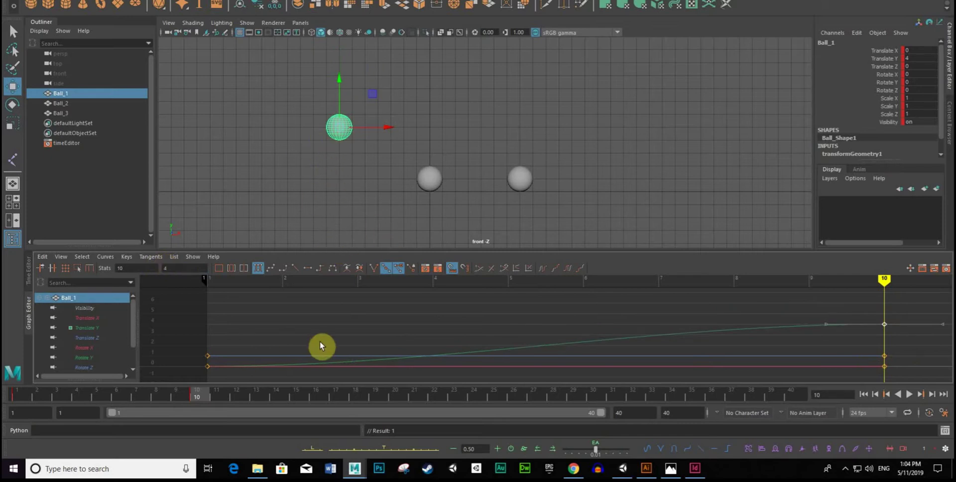
# - Try lowering Ball_1 at frame 5, undo it, then play the rise from frame 1
pyautogui.scroll(-5, 558, 344)
pyautogui.scroll(2, 559, 335)
pyautogui.keyDown('alt'); pyautogui.moveTo(578, 344); pyautogui.dragTo(439, 326, button='middle'); pyautogui.keyUp('alt')
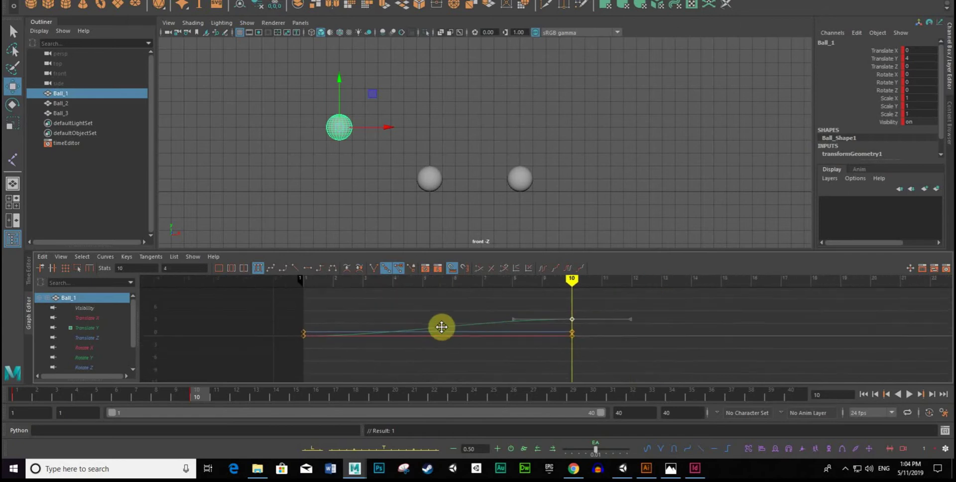
pyautogui.scroll(-2, 440, 326)
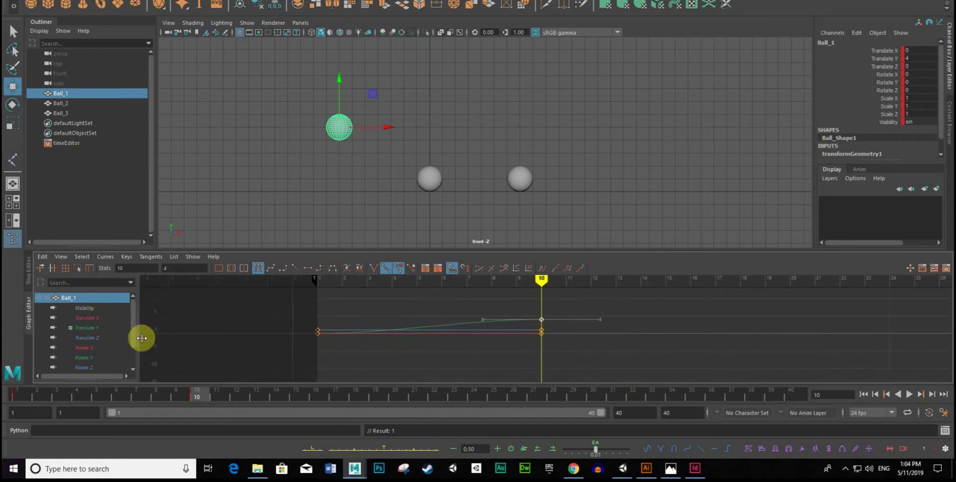
pyautogui.moveTo(196, 399)
pyautogui.mouseDown()
pyautogui.moveTo(70, 401)
pyautogui.moveTo(375, 399)
pyautogui.mouseUp()
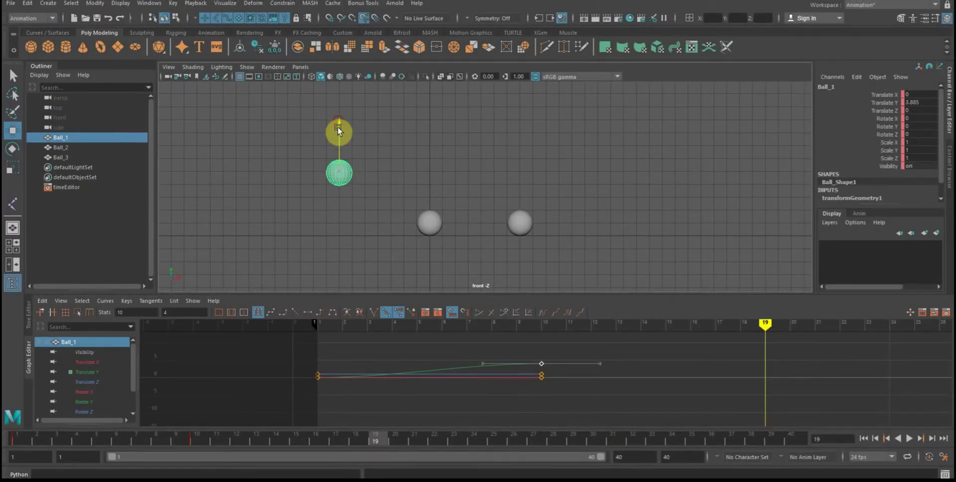
pyautogui.moveTo(336, 122); pyautogui.dragTo(333, 174)
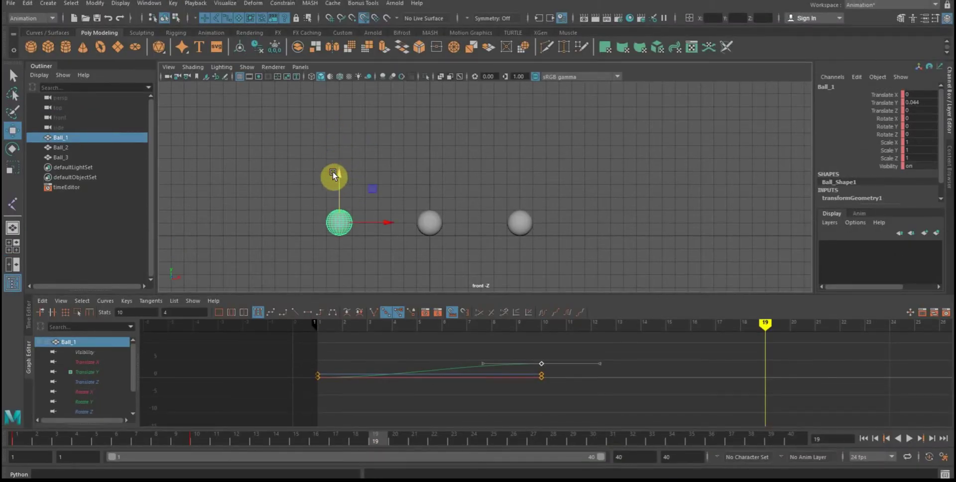
pyautogui.hotkey('ctrl', 'z')
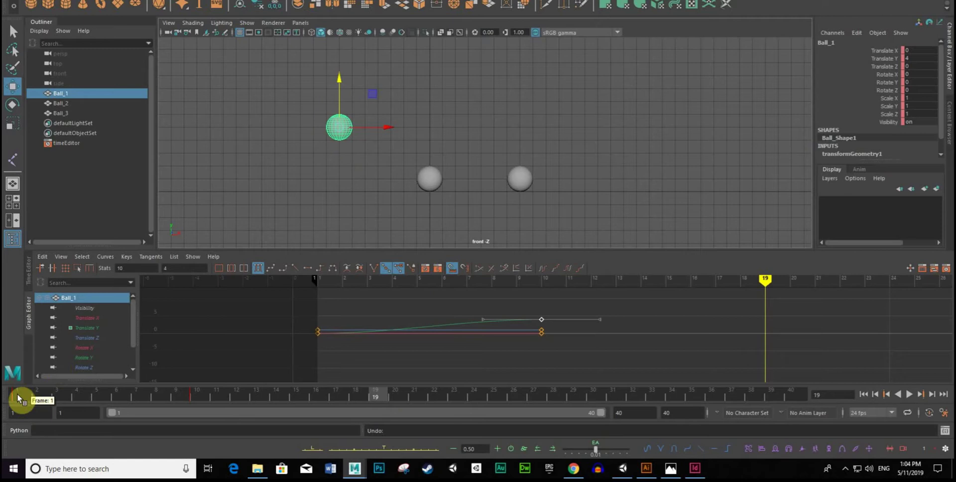
pyautogui.click(16, 396)
pyautogui.hotkey('alt', 'v')
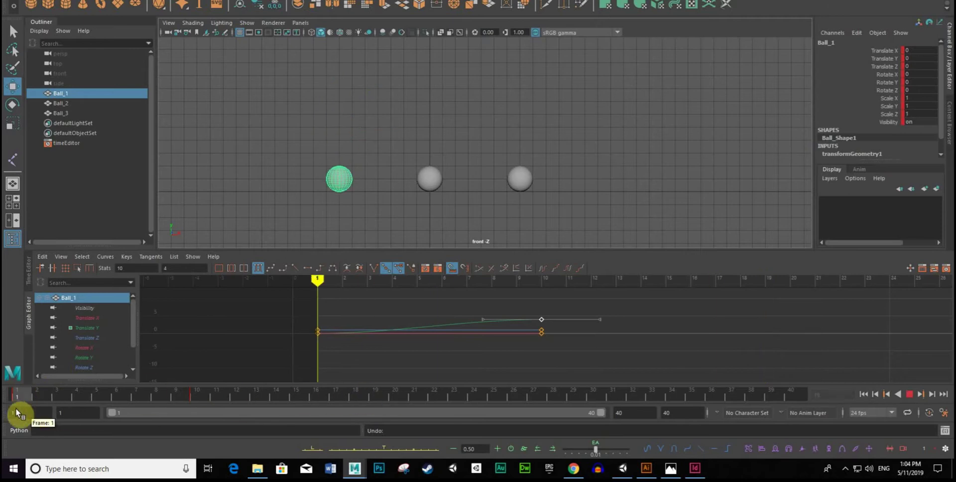
pyautogui.moveTo(16, 395)
pyautogui.mouseDown()
pyautogui.moveTo(236, 396)
pyautogui.moveTo(26, 392)
pyautogui.mouseUp()
pyautogui.press('Escape')
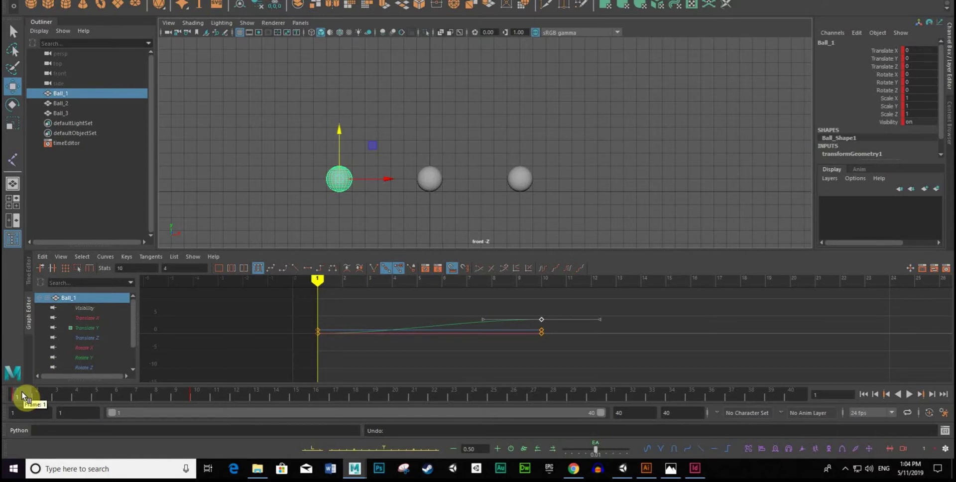
# - Key Ball_1 on the ground at frame 20, with playback stopped there
pyautogui.moveTo(22, 395)
pyautogui.mouseDown()
pyautogui.moveTo(425, 396)
pyautogui.moveTo(38, 397)
pyautogui.moveTo(392, 397)
pyautogui.moveTo(83, 407)
pyautogui.moveTo(261, 396)
pyautogui.mouseUp()
pyautogui.press('s')
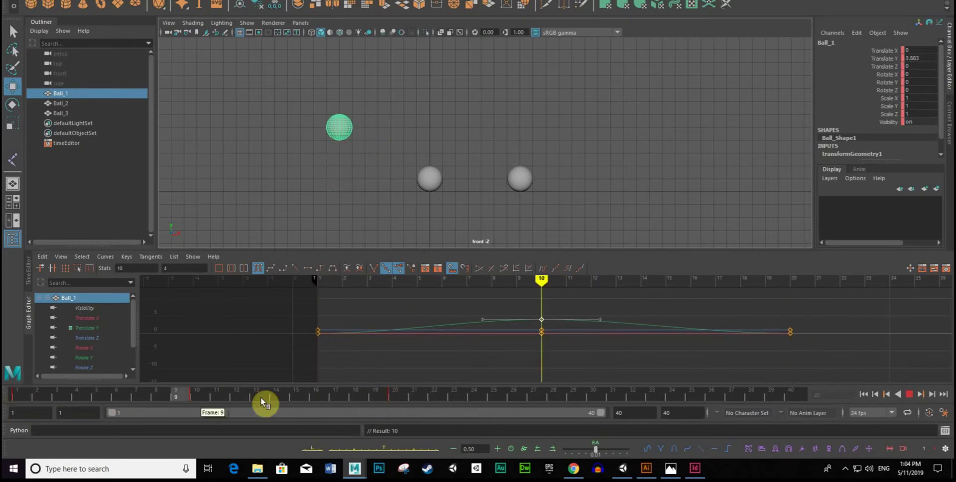
pyautogui.click(393, 392)
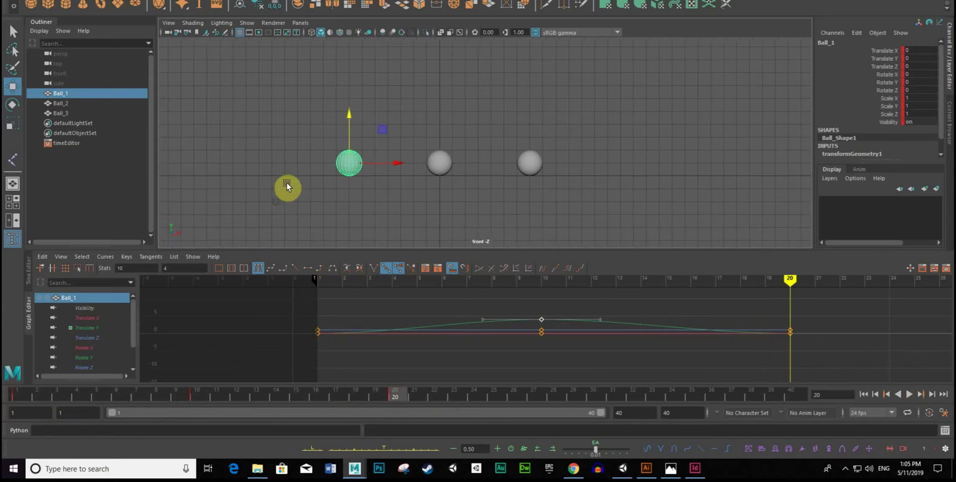
pyautogui.scroll(2, 418, 215)
pyautogui.scroll(2, 398, 188)
pyautogui.keyDown('alt'); pyautogui.moveTo(398, 187); pyautogui.dragTo(401, 183, button='middle'); pyautogui.keyUp('alt')
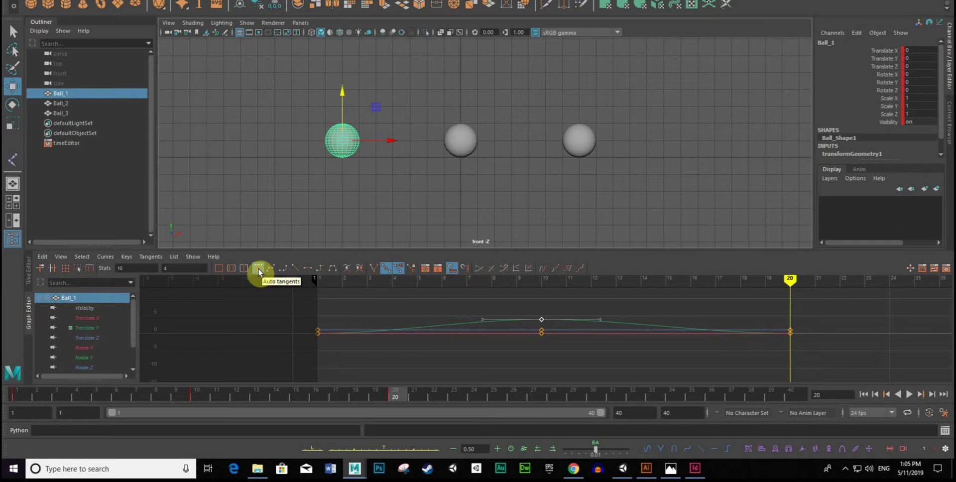
# - Select Ball_2, key it at frame 1, and raise it about 4 units at frame 10
pyautogui.click(460, 158)
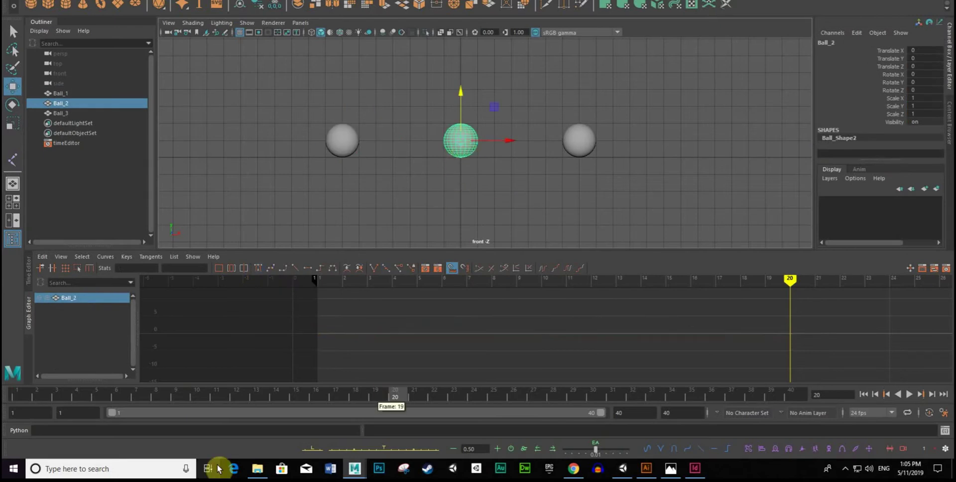
pyautogui.click(19, 398)
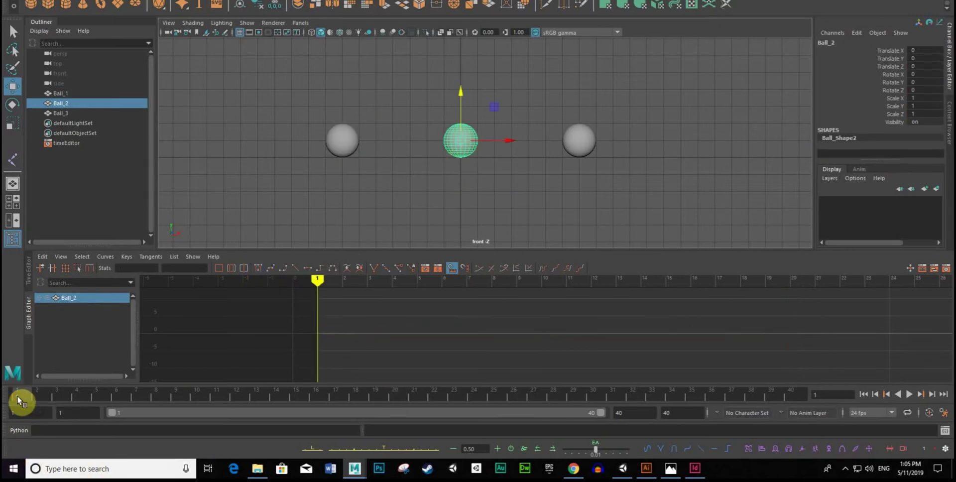
pyautogui.press('s')
pyautogui.moveTo(17, 396); pyautogui.dragTo(194, 398)
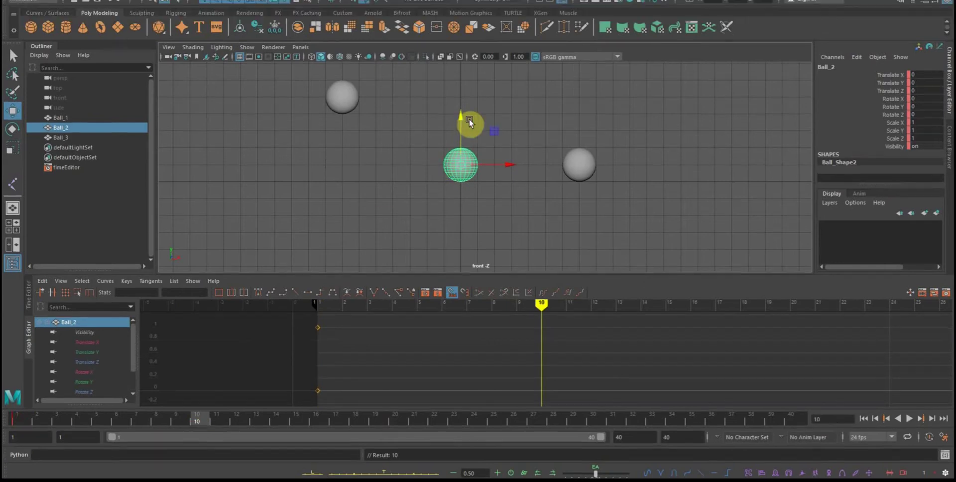
pyautogui.moveTo(465, 119); pyautogui.dragTo(458, 51)
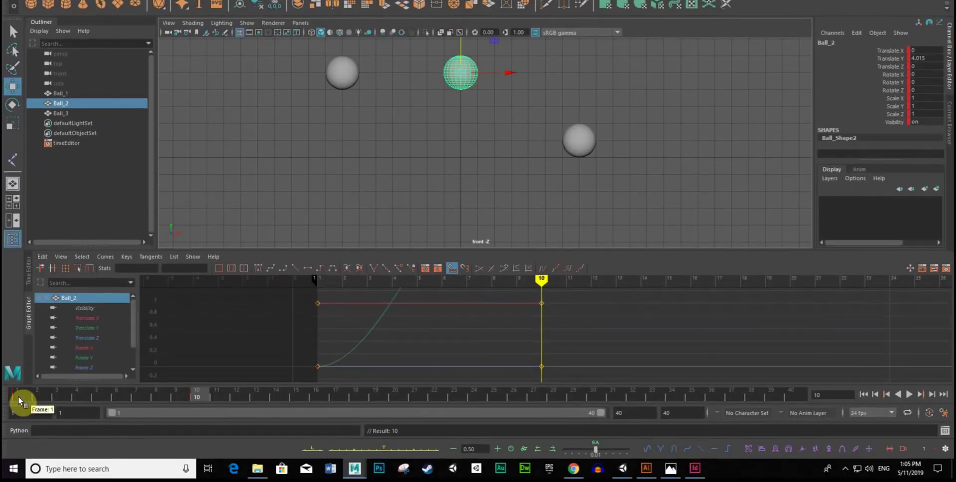
# - Key Ball_2 on the ground at frame 20, play the hop, and reselect it
pyautogui.click(18, 395)
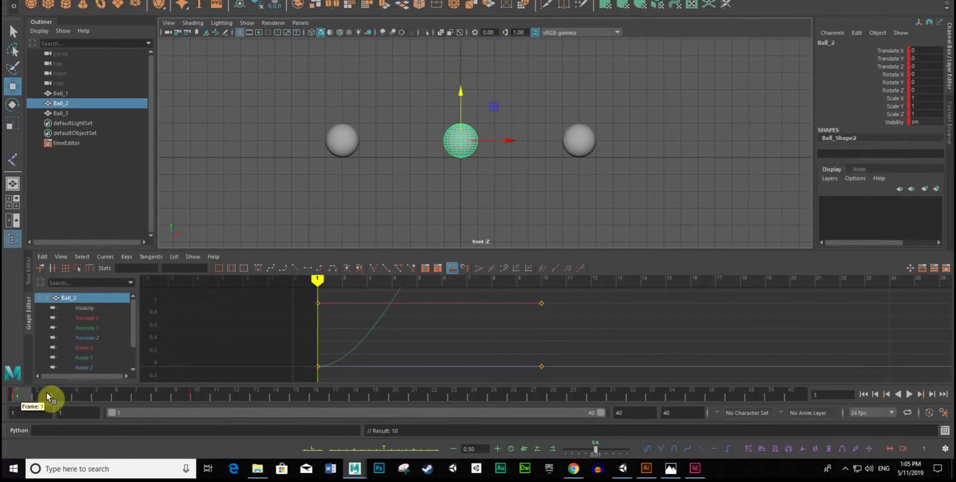
pyautogui.moveTo(46, 392); pyautogui.dragTo(394, 393)
pyautogui.press('s')
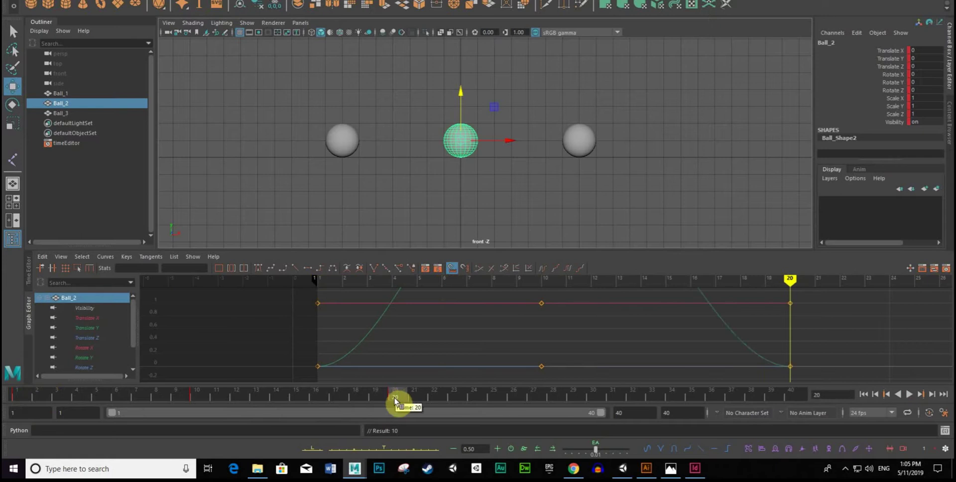
pyautogui.hotkey('alt', 'v')
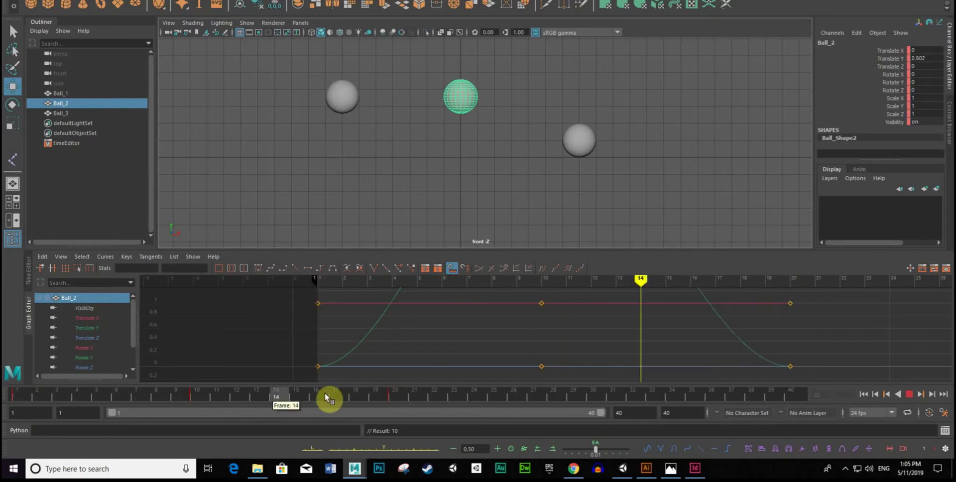
pyautogui.click(392, 395)
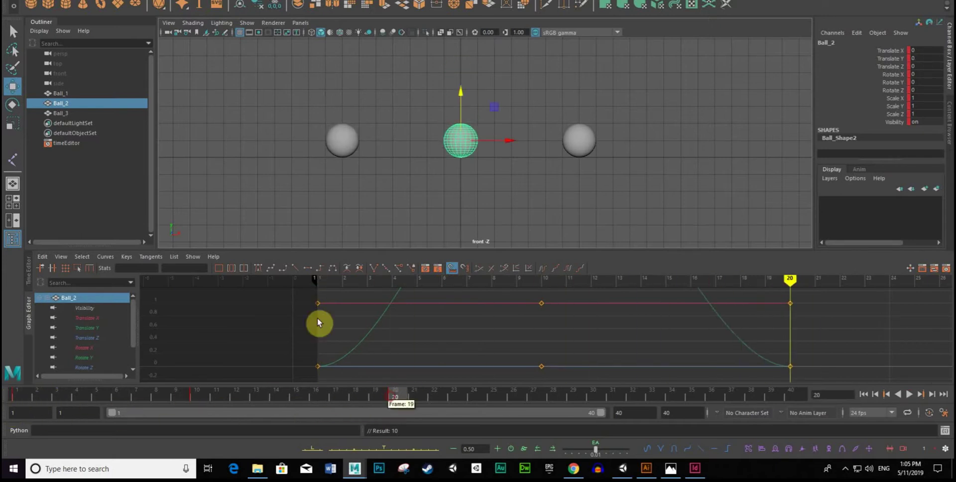
pyautogui.click(425, 207)
pyautogui.click(459, 154)
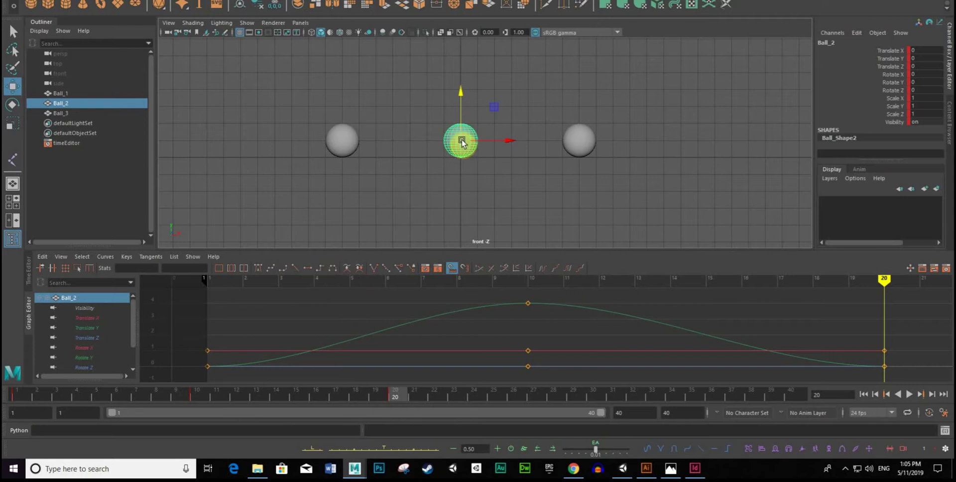
# - Set Ball_2's curves to Stepped tangents and scrub back to frame 10 to check the jump
pyautogui.click(320, 269)
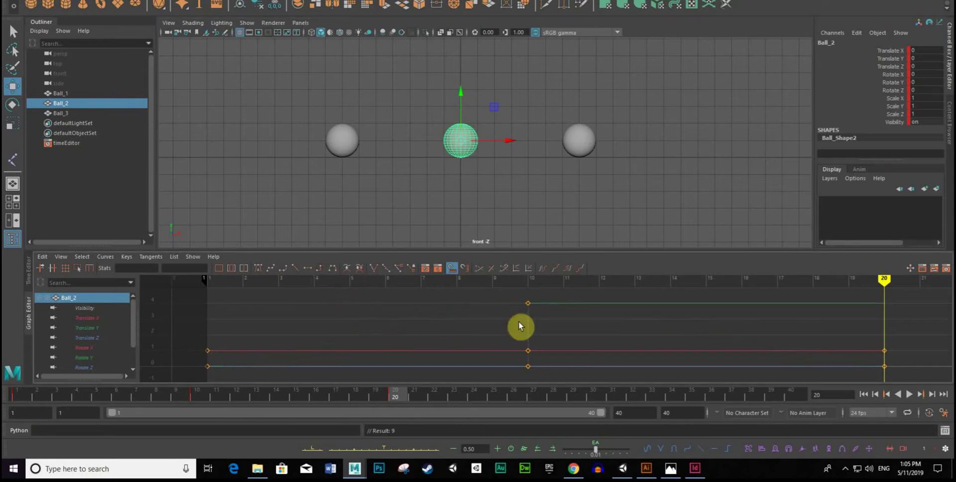
pyautogui.scroll(-2, 528, 324)
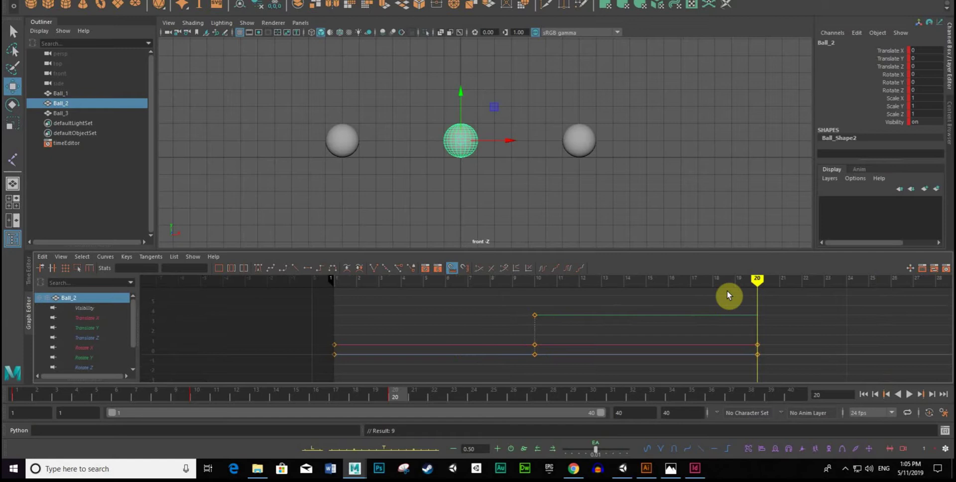
pyautogui.moveTo(728, 289)
pyautogui.mouseDown()
pyautogui.moveTo(695, 310)
pyautogui.moveTo(362, 331)
pyautogui.moveTo(557, 320)
pyautogui.moveTo(536, 329)
pyautogui.moveTo(545, 329)
pyautogui.moveTo(504, 332)
pyautogui.moveTo(512, 284)
pyautogui.moveTo(529, 279)
pyautogui.moveTo(520, 292)
pyautogui.moveTo(534, 305)
pyautogui.moveTo(634, 309)
pyautogui.moveTo(483, 328)
pyautogui.moveTo(537, 333)
pyautogui.mouseUp()
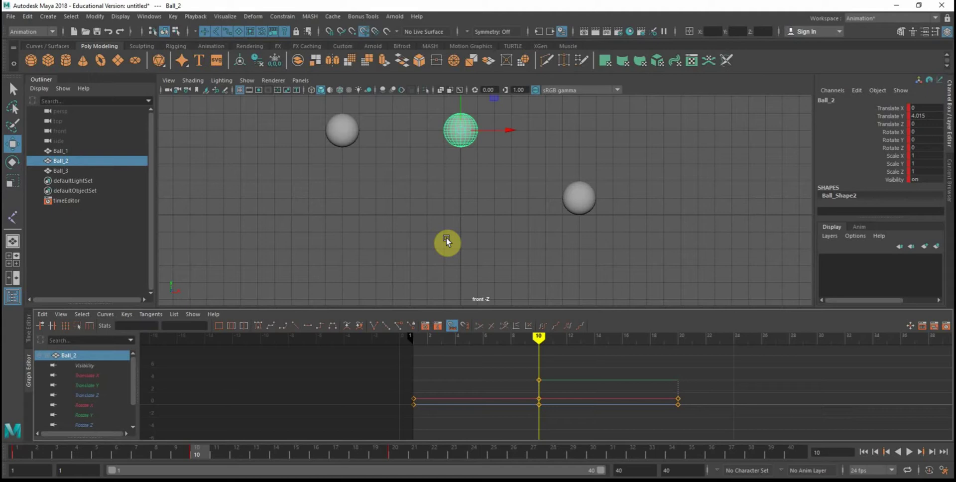
pyautogui.moveTo(538, 336)
pyautogui.mouseDown()
pyautogui.moveTo(544, 358)
pyautogui.moveTo(674, 359)
pyautogui.moveTo(444, 358)
pyautogui.moveTo(546, 359)
pyautogui.moveTo(525, 358)
pyautogui.mouseUp()
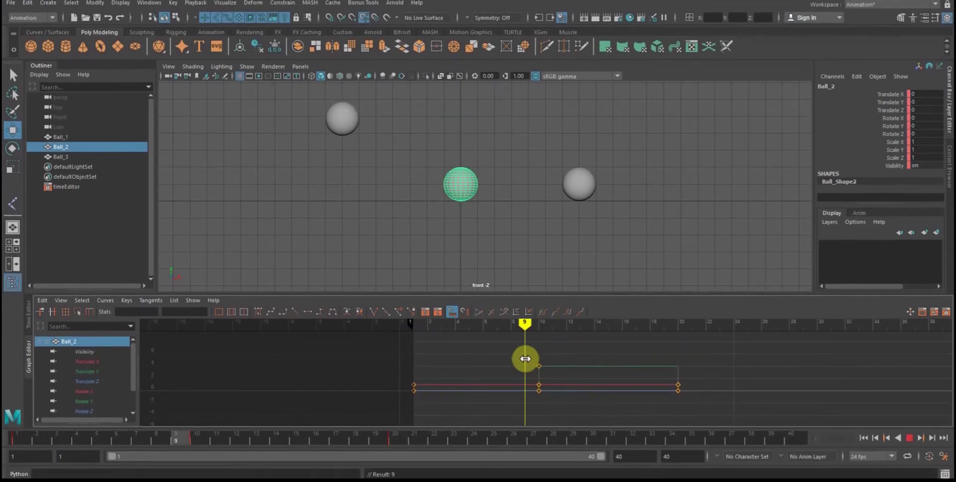
# - Select Ball_3, key it grounded at frame 1 and raised about 4 units at frame 10
pyautogui.click(576, 185)
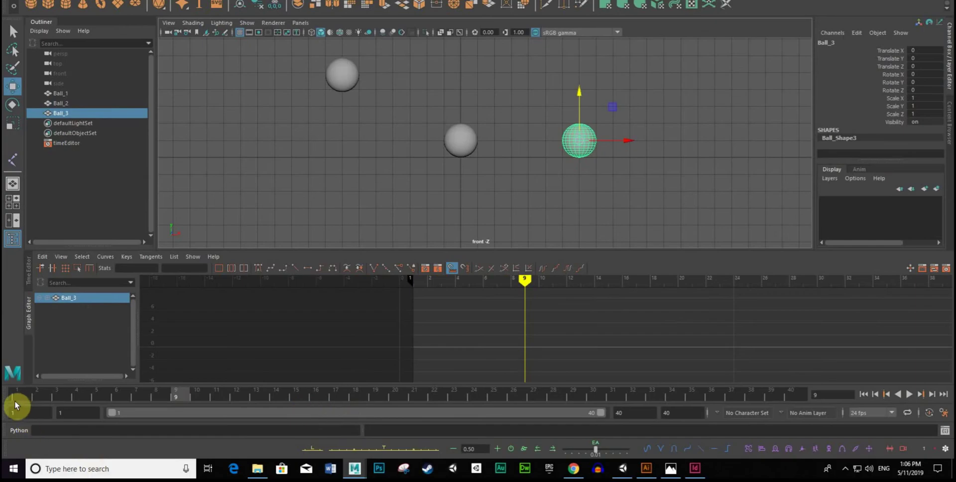
pyautogui.click(17, 396)
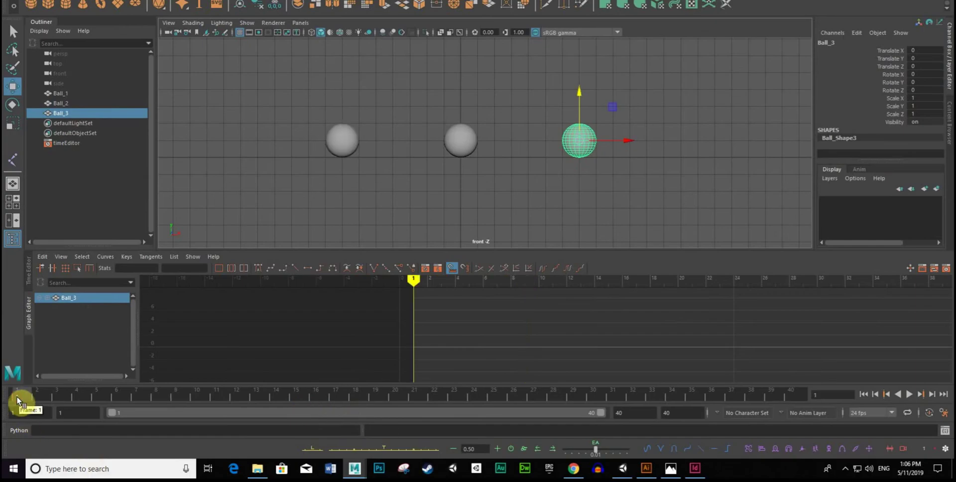
pyautogui.press('s')
pyautogui.moveTo(17, 393); pyautogui.dragTo(197, 394)
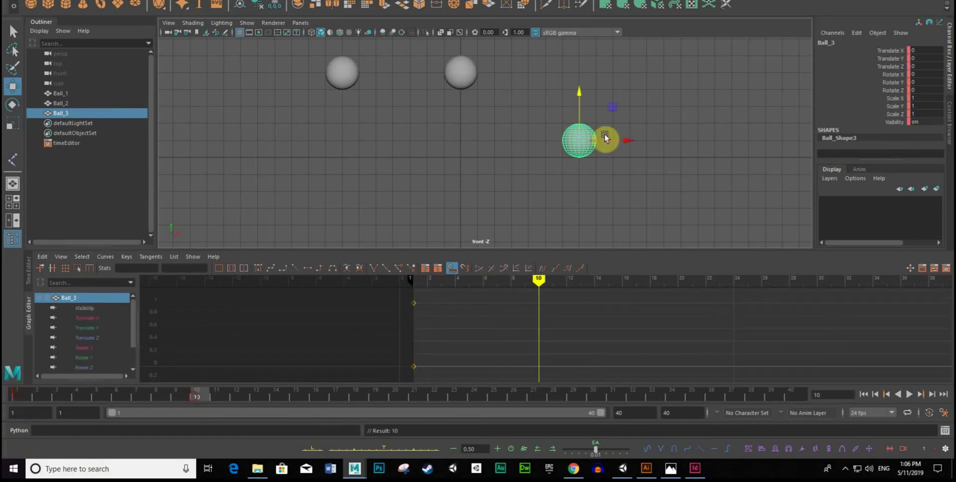
pyautogui.moveTo(580, 100); pyautogui.dragTo(578, 83)
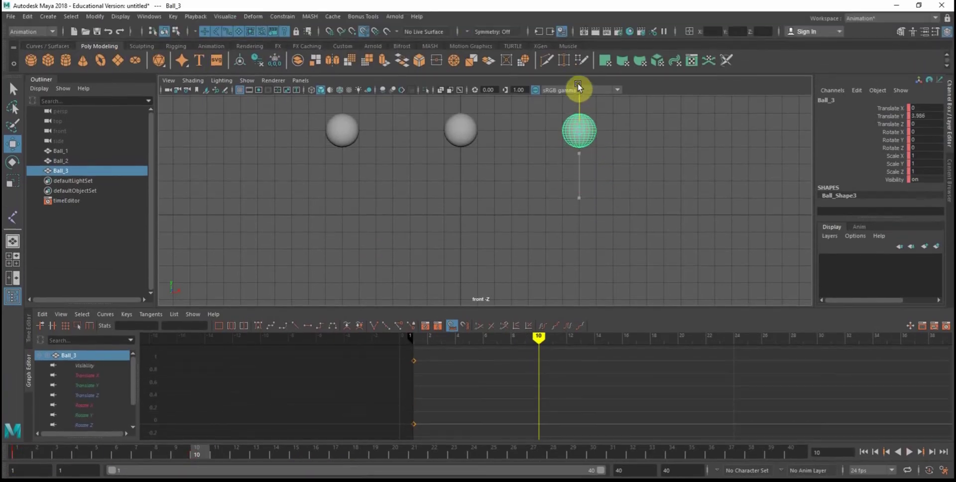
pyautogui.press('s')
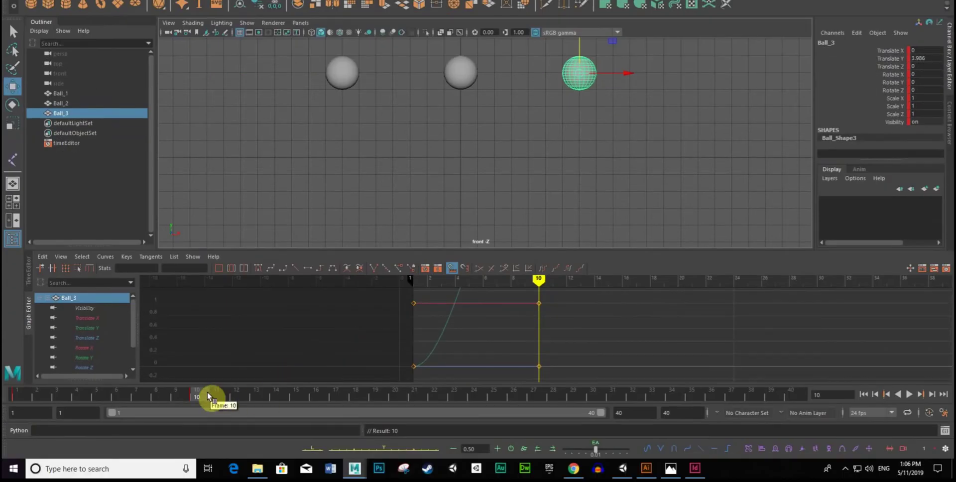
# - Key Ball_3 back on the ground at frame 20 and fit its curves in the graph
pyautogui.moveTo(207, 392); pyautogui.dragTo(396, 396)
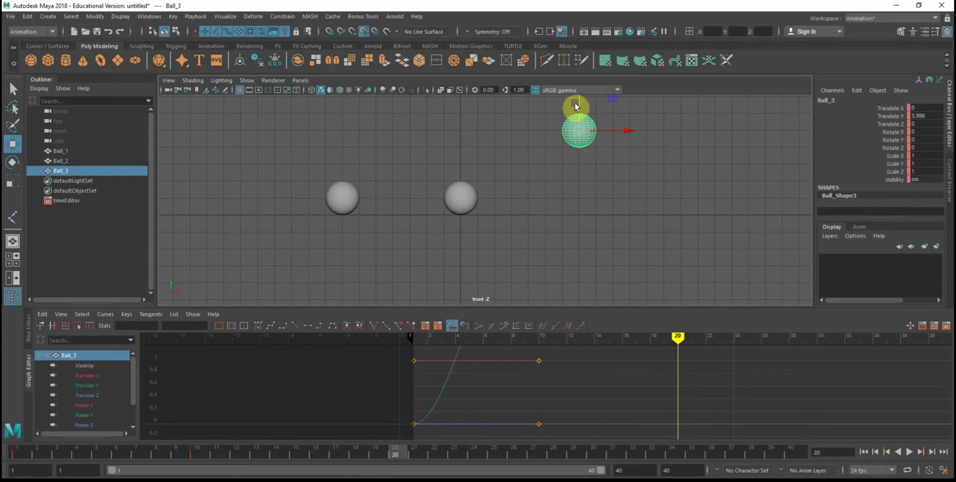
pyautogui.moveTo(575, 103); pyautogui.dragTo(581, 170)
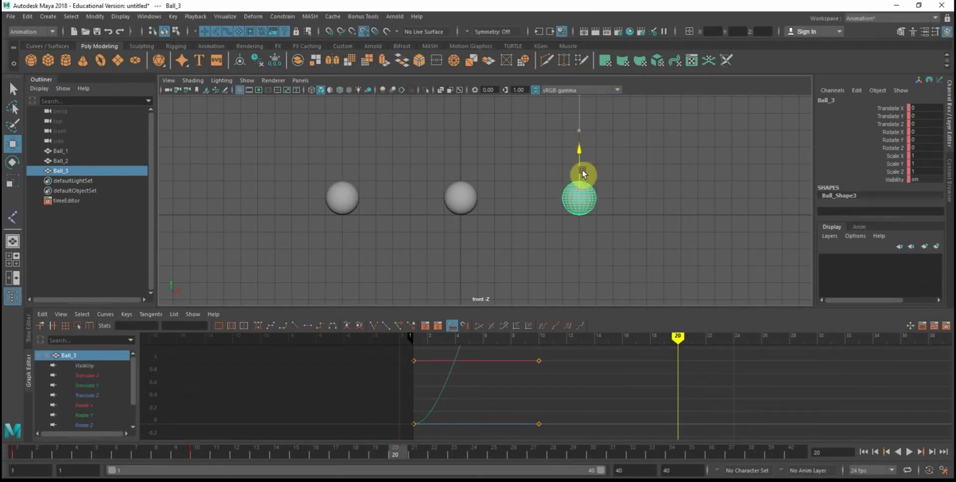
pyautogui.press('s')
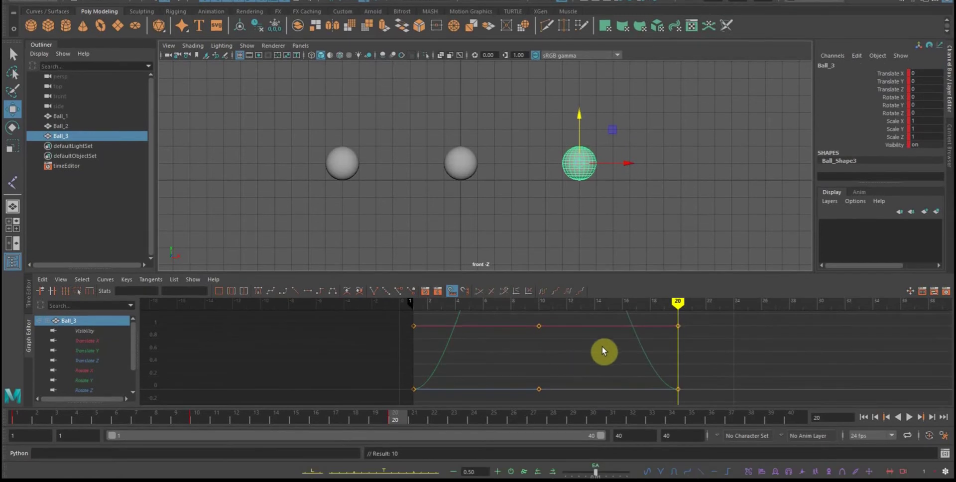
pyautogui.press('f')
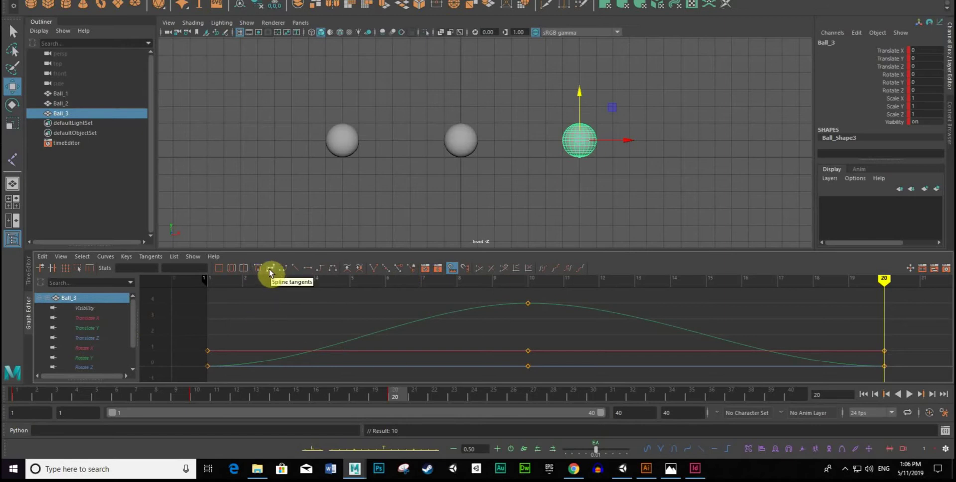
# - Set Ball_3's tangents to Linear and play all three hops, returning to frame 1
pyautogui.click(296, 271)
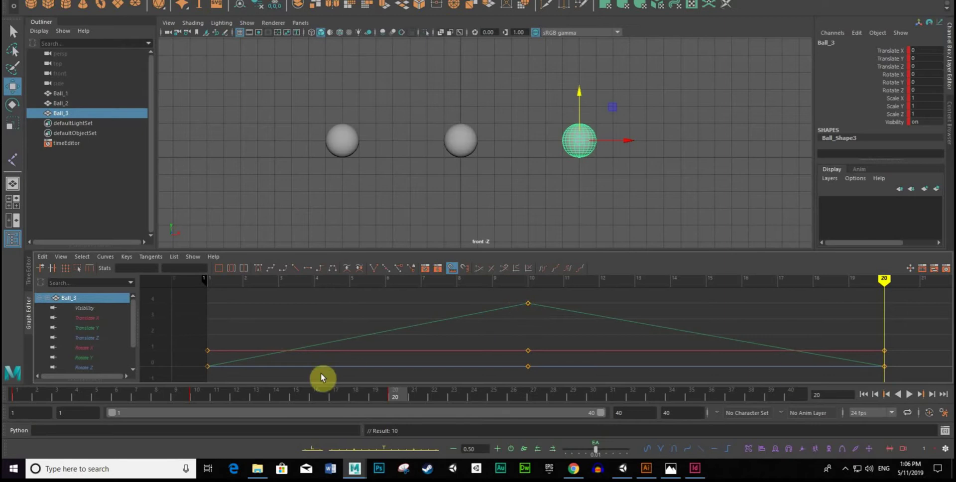
pyautogui.moveTo(883, 278); pyautogui.dragTo(188, 304)
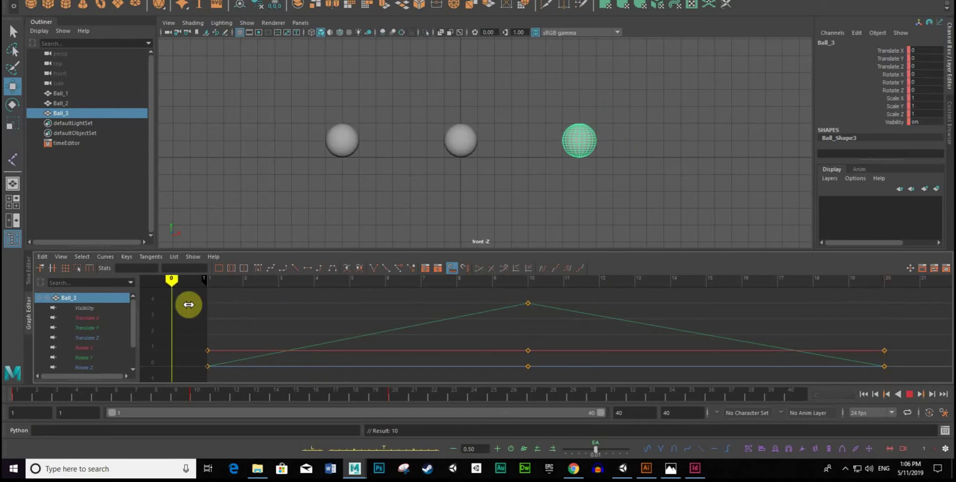
pyautogui.click(909, 393)
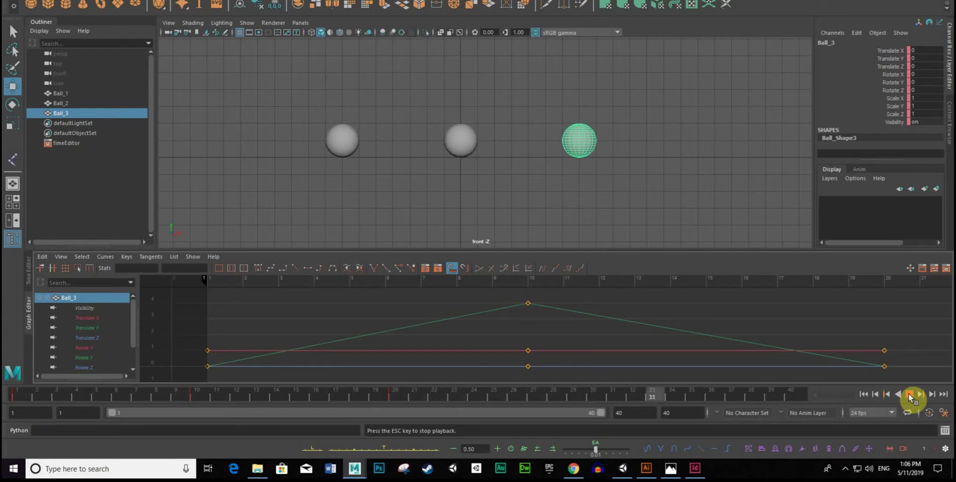
pyautogui.click(908, 392)
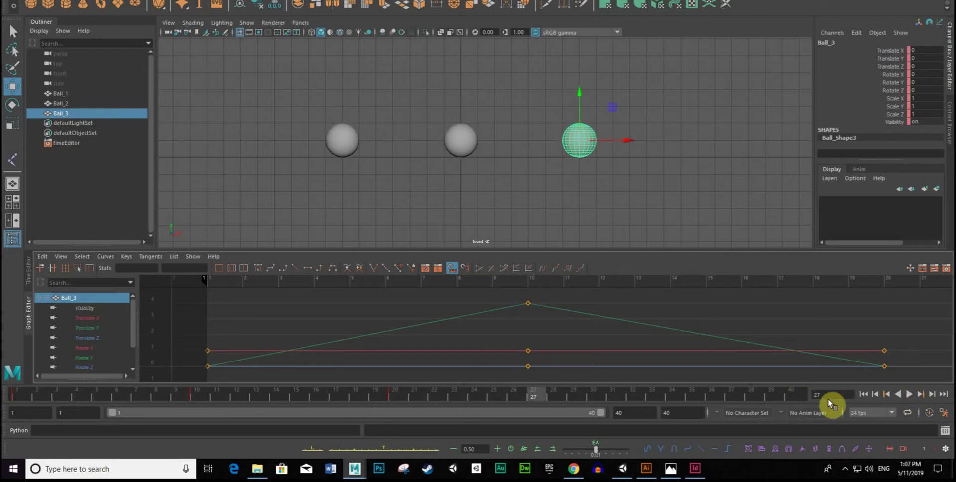
pyautogui.click(863, 394)
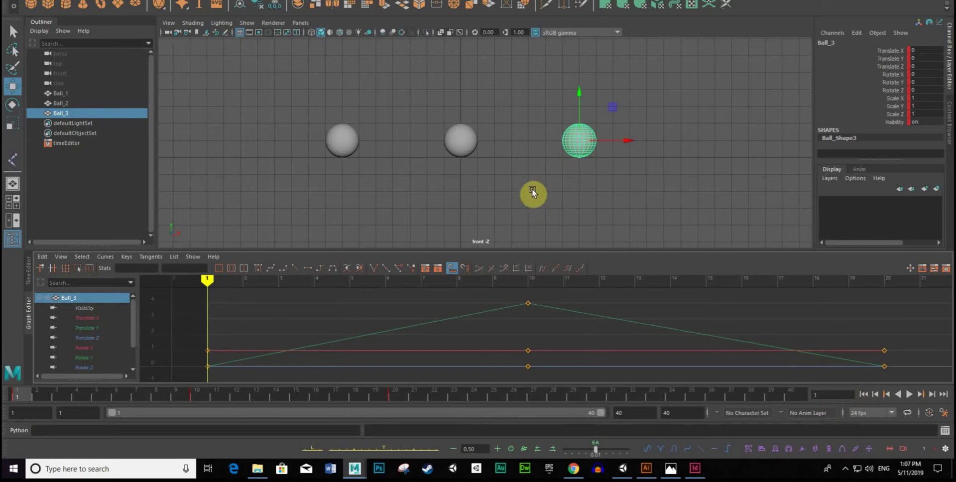
# - Select Ball_1 and show only its Translate Y channel in the Graph Editor
pyautogui.click(346, 130)
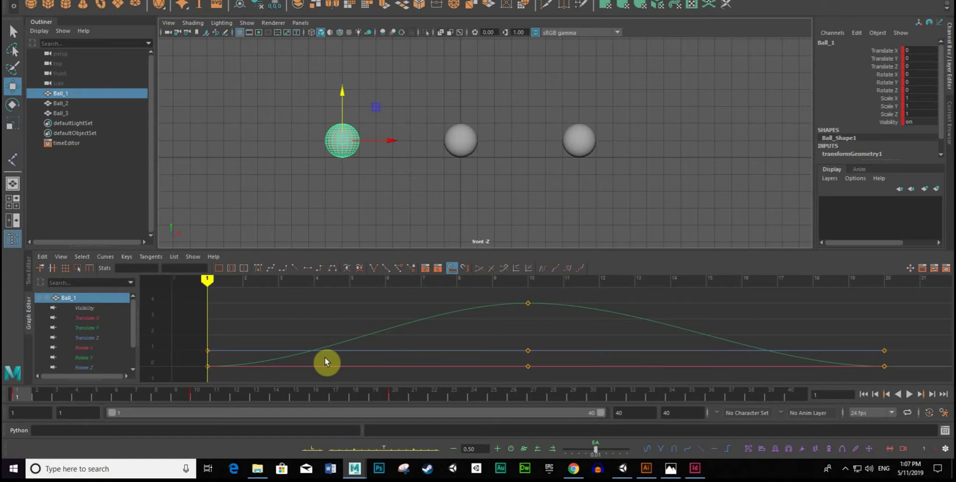
pyautogui.click(91, 328)
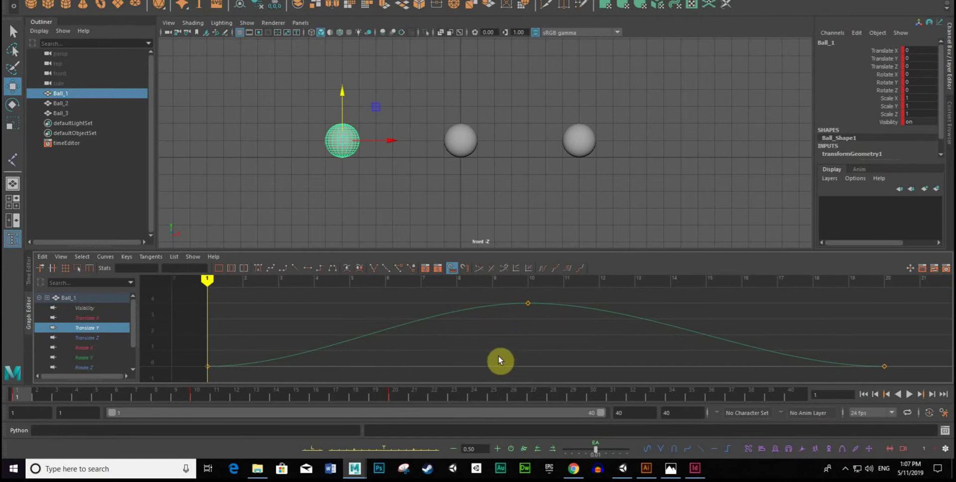
# - Zoom out the graph, select the frame-10 peak key and confirm its value
pyautogui.scroll(-2, 498, 360)
pyautogui.scroll(-1, 501, 354)
pyautogui.scroll(-1, 507, 351)
pyautogui.scroll(1, 508, 353)
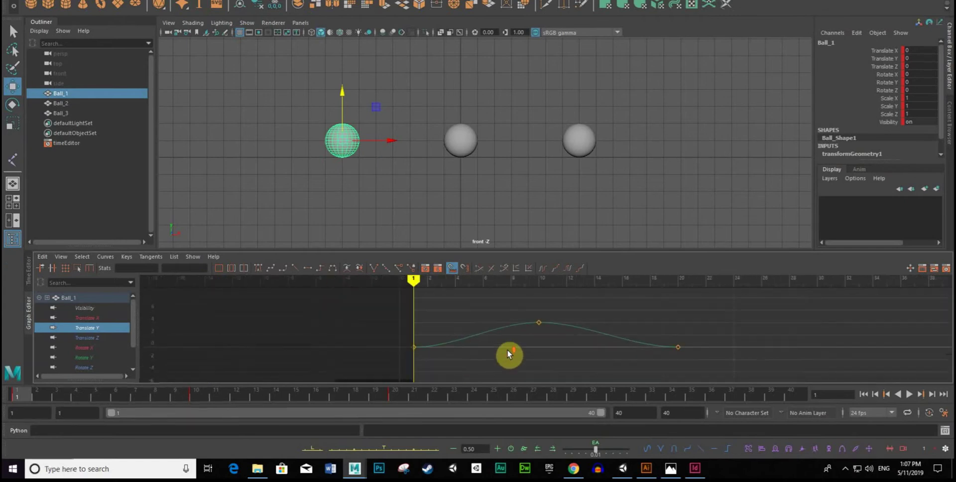
pyautogui.scroll(-1, 507, 353)
pyautogui.keyDown('alt'); pyautogui.moveTo(544, 354); pyautogui.dragTo(296, 356, button='middle'); pyautogui.keyUp('alt')
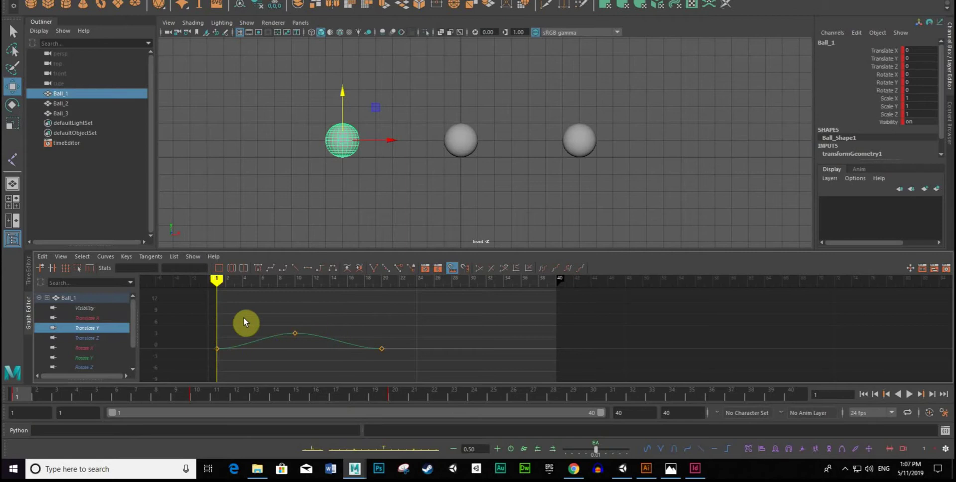
pyautogui.moveTo(287, 327); pyautogui.dragTo(303, 343)
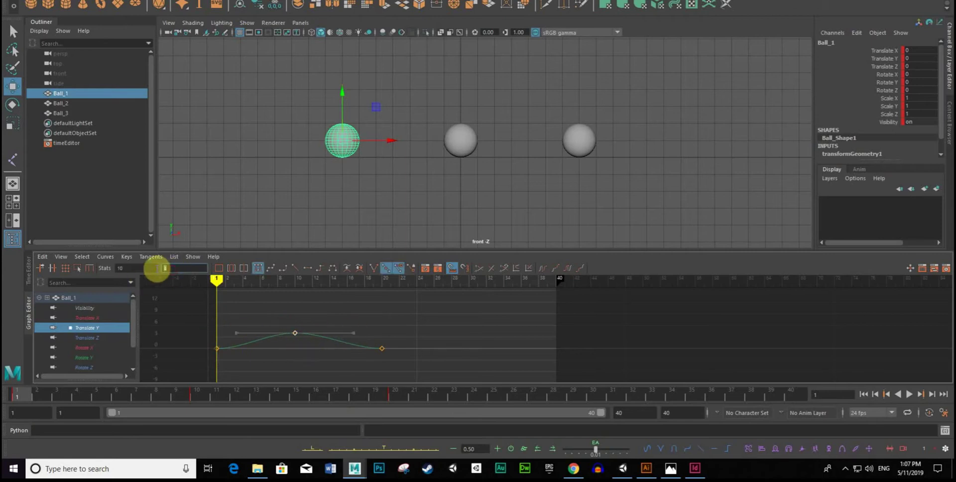
pyautogui.doubleClick(166, 268)
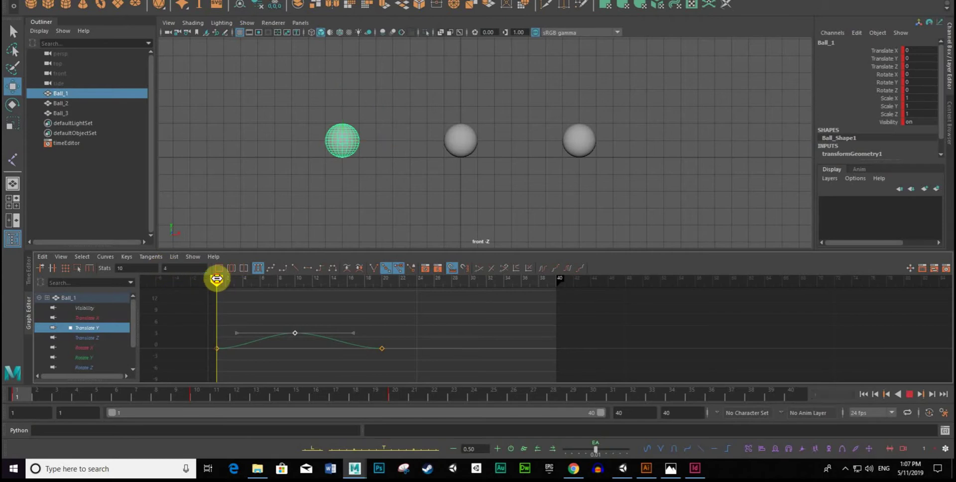
pyautogui.moveTo(215, 278); pyautogui.dragTo(471, 299)
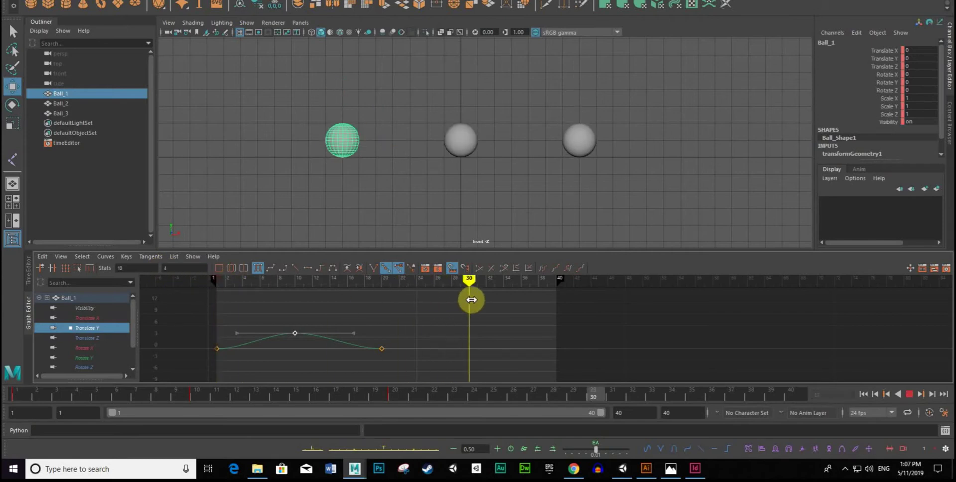
pyautogui.click(176, 269)
pyautogui.write('4')
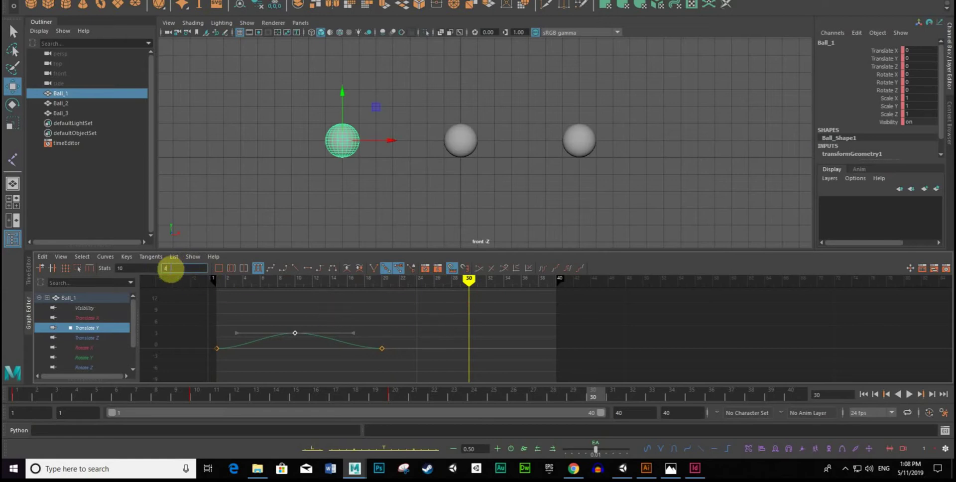
pyautogui.press('Return')
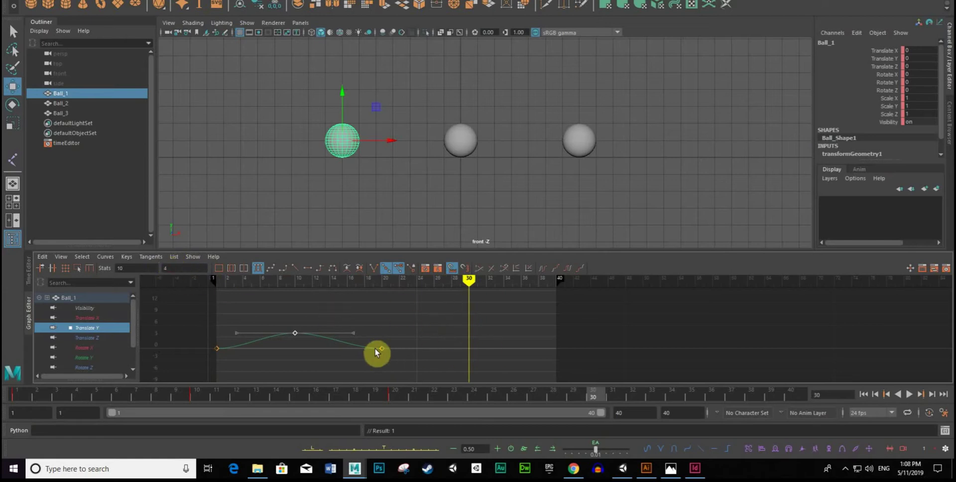
# - Insert a key at frame 30 and set its Translate Y value to 4
pyautogui.moveTo(385, 353); pyautogui.dragTo(385, 355)
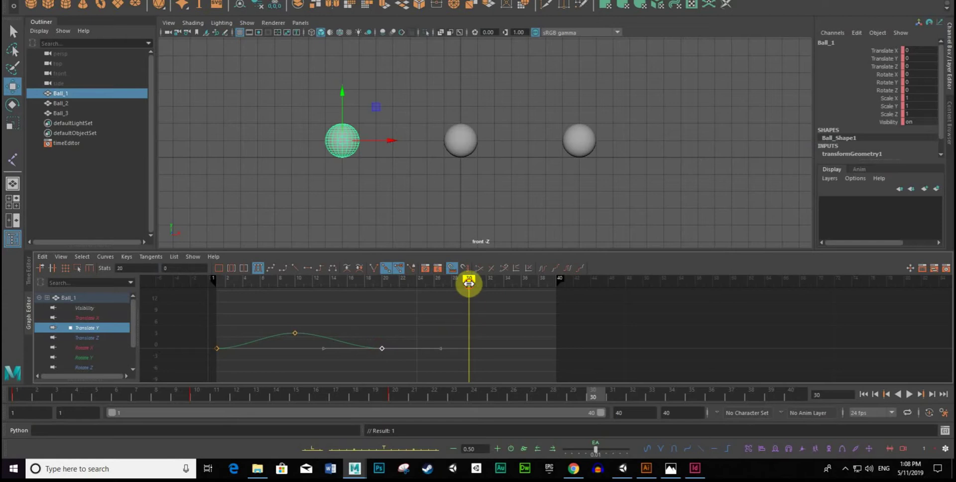
pyautogui.click(466, 341)
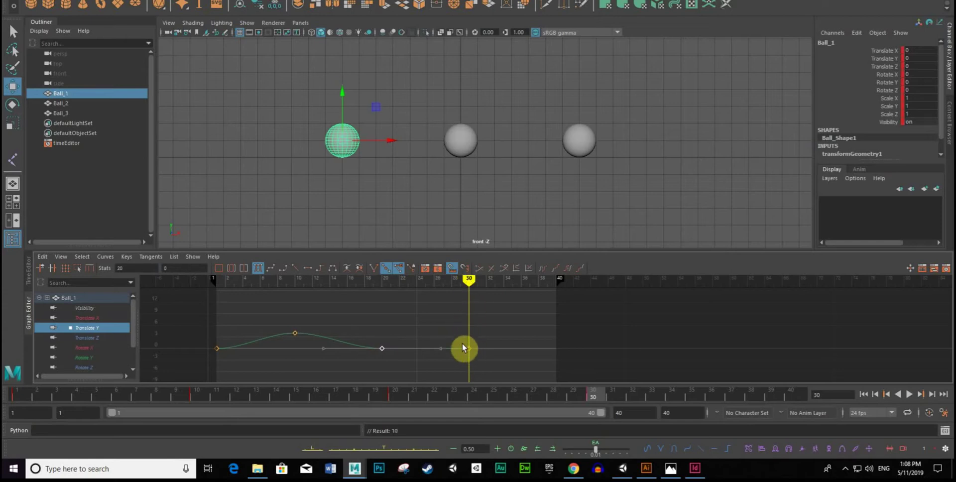
pyautogui.moveTo(477, 356); pyautogui.dragTo(477, 357)
pyautogui.keyDown('alt'); pyautogui.moveTo(465, 359); pyautogui.dragTo(413, 367, button='middle'); pyautogui.keyUp('alt')
pyautogui.moveTo(412, 367)
pyautogui.keyDown('alt'); pyautogui.mouseDown(button='right')
pyautogui.moveTo(529, 351)
pyautogui.moveTo(522, 342)
pyautogui.mouseUp(button='right'); pyautogui.keyUp('alt')
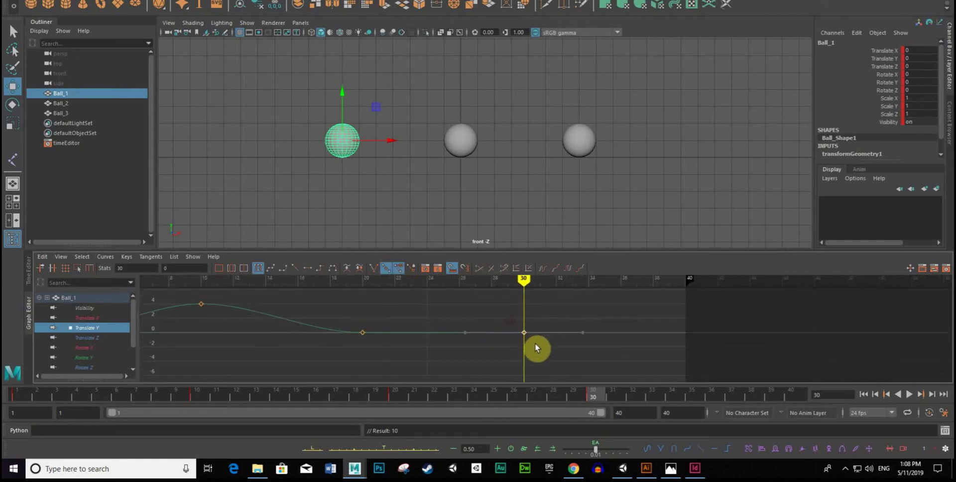
pyautogui.click(159, 270)
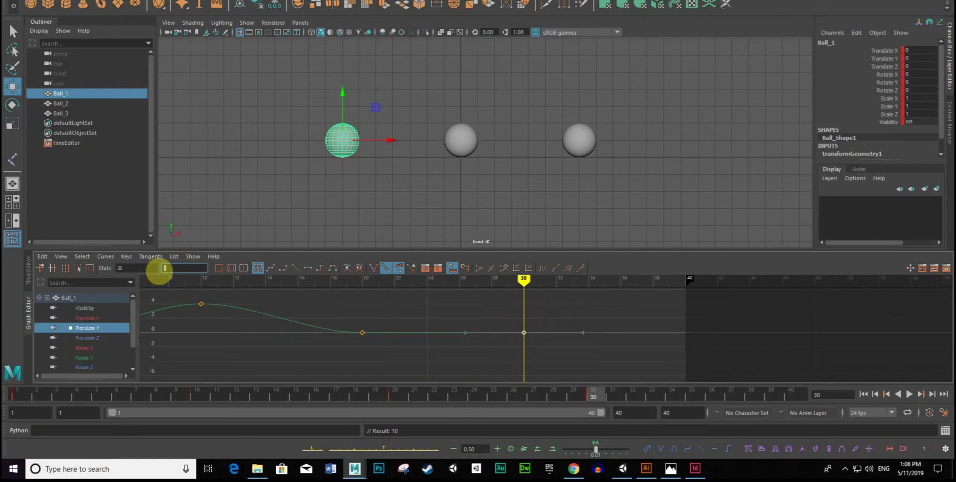
pyautogui.write('4')
pyautogui.press('Return')
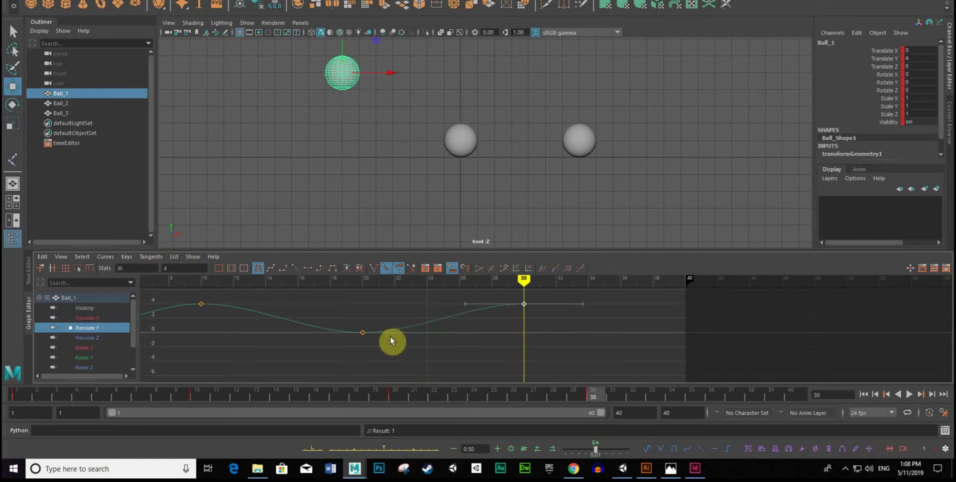
# - Recentre the curve and scrub from frame 20 through the second bounce
pyautogui.keyDown('alt'); pyautogui.moveTo(437, 331); pyautogui.dragTo(409, 345, button='right'); pyautogui.keyUp('alt')
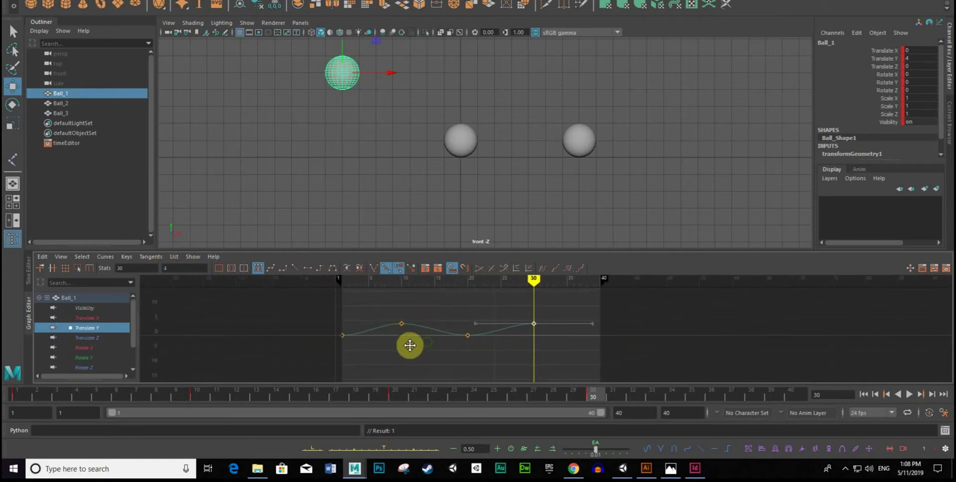
pyautogui.keyDown('alt'); pyautogui.moveTo(410, 345); pyautogui.dragTo(301, 347, button='middle'); pyautogui.keyUp('alt')
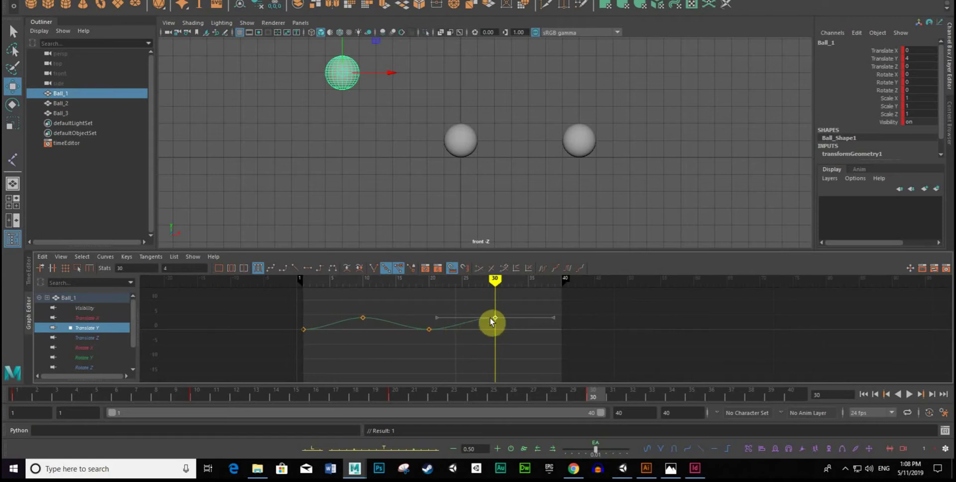
pyautogui.moveTo(493, 281)
pyautogui.mouseDown()
pyautogui.moveTo(290, 288)
pyautogui.moveTo(523, 305)
pyautogui.moveTo(455, 302)
pyautogui.moveTo(495, 309)
pyautogui.mouseUp()
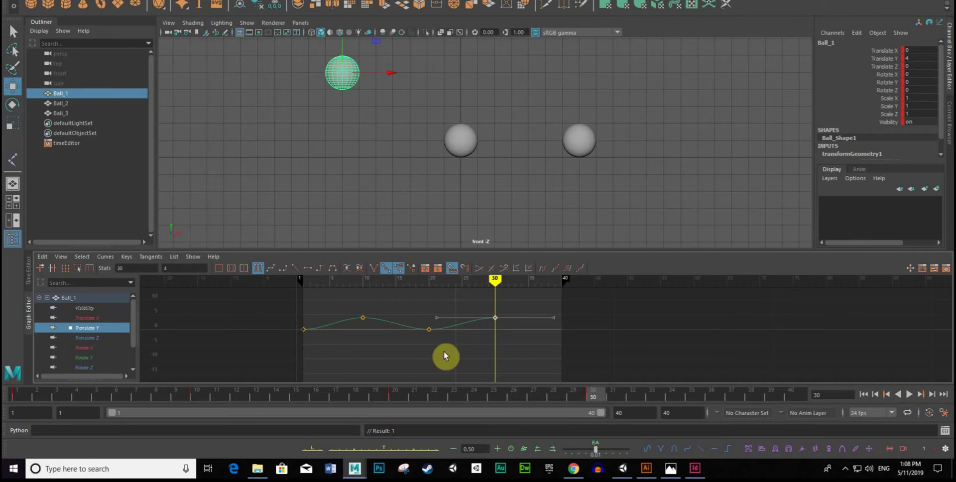
pyautogui.click(432, 335)
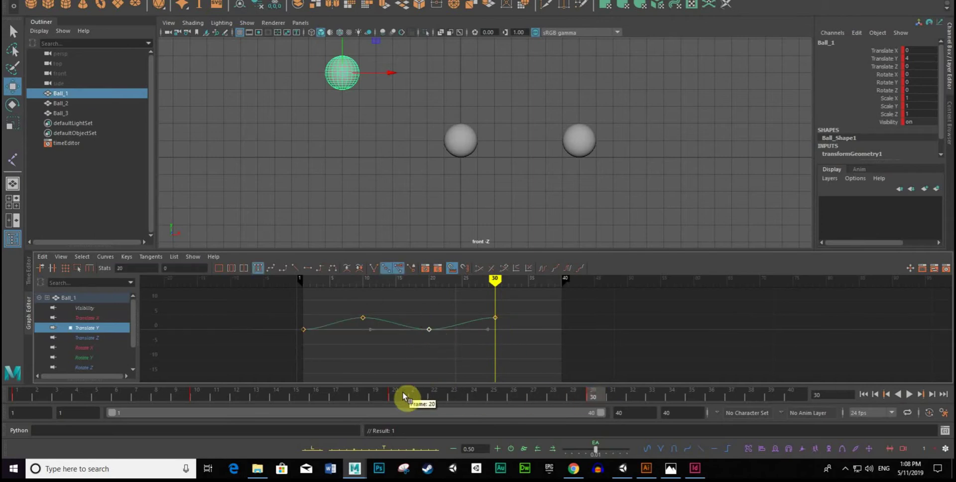
pyautogui.click(395, 390)
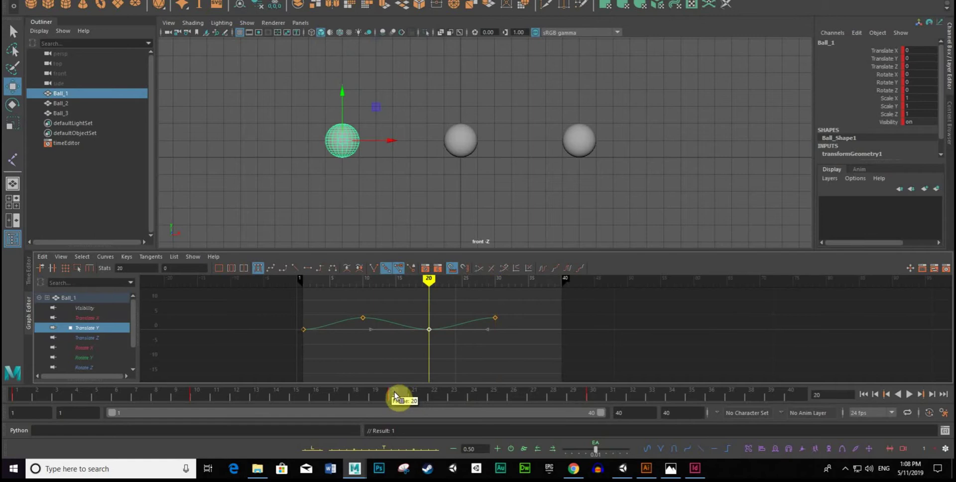
pyautogui.moveTo(396, 396); pyautogui.dragTo(781, 393)
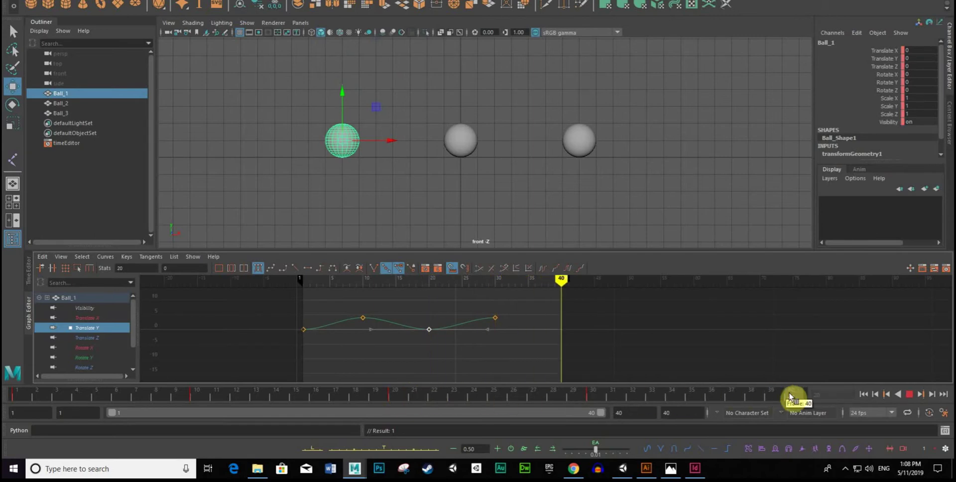
pyautogui.moveTo(791, 397)
pyautogui.mouseDown()
pyautogui.moveTo(499, 423)
pyautogui.moveTo(557, 414)
pyautogui.moveTo(126, 434)
pyautogui.moveTo(396, 424)
pyautogui.mouseUp()
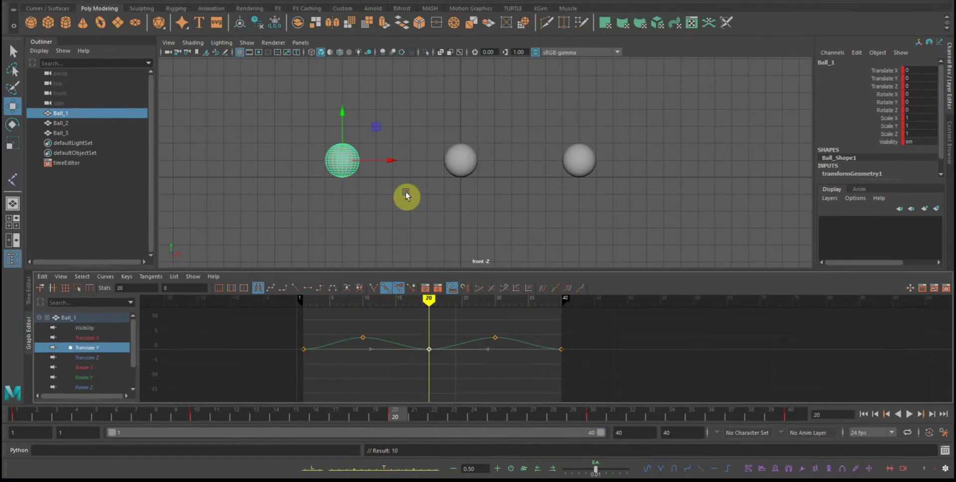
# - Raise Ball_1's frame 10 and 30 Translate Y peak keys from 4 to about 8.9
pyautogui.moveTo(406, 196)
pyautogui.keyDown('alt'); pyautogui.mouseDown(button='right')
pyautogui.moveTo(266, 183)
pyautogui.moveTo(335, 179)
pyautogui.mouseUp(button='right'); pyautogui.keyUp('alt')
pyautogui.keyDown('alt'); pyautogui.moveTo(335, 179); pyautogui.dragTo(318, 243, button='middle'); pyautogui.keyUp('alt')
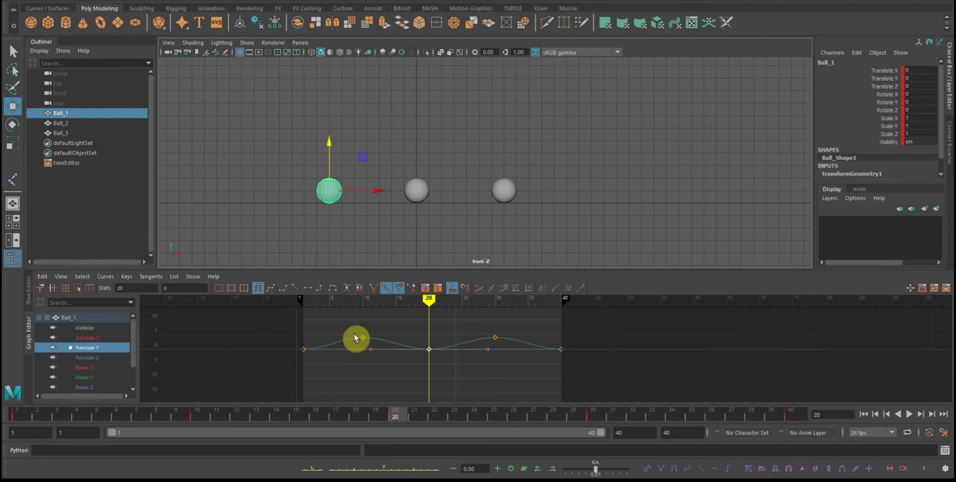
pyautogui.moveTo(349, 328); pyautogui.dragTo(524, 345)
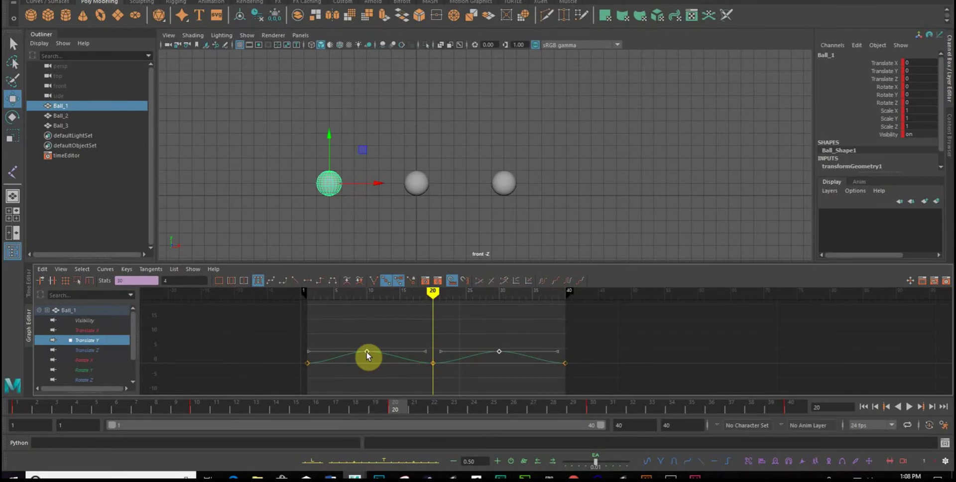
pyautogui.moveTo(366, 351); pyautogui.dragTo(367, 333)
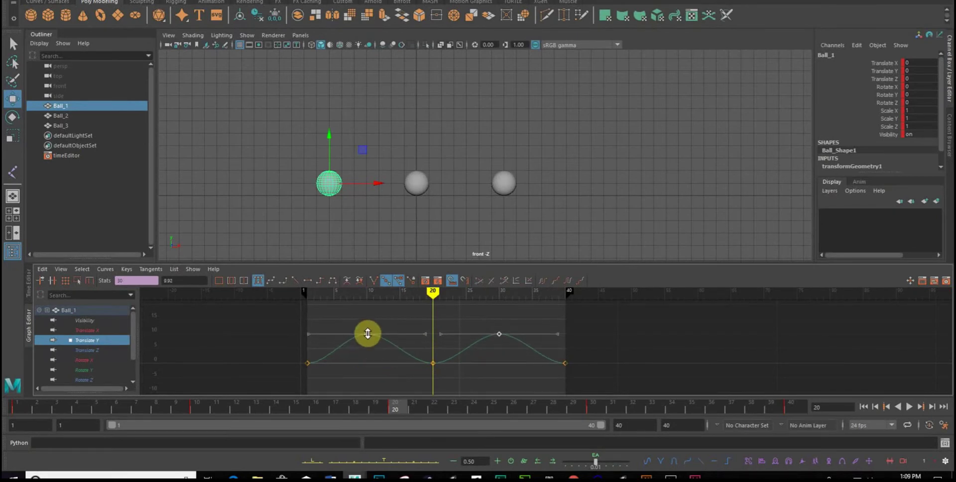
pyautogui.moveTo(423, 294)
pyautogui.mouseDown()
pyautogui.moveTo(327, 306)
pyautogui.moveTo(505, 309)
pyautogui.moveTo(342, 322)
pyautogui.moveTo(433, 335)
pyautogui.mouseUp()
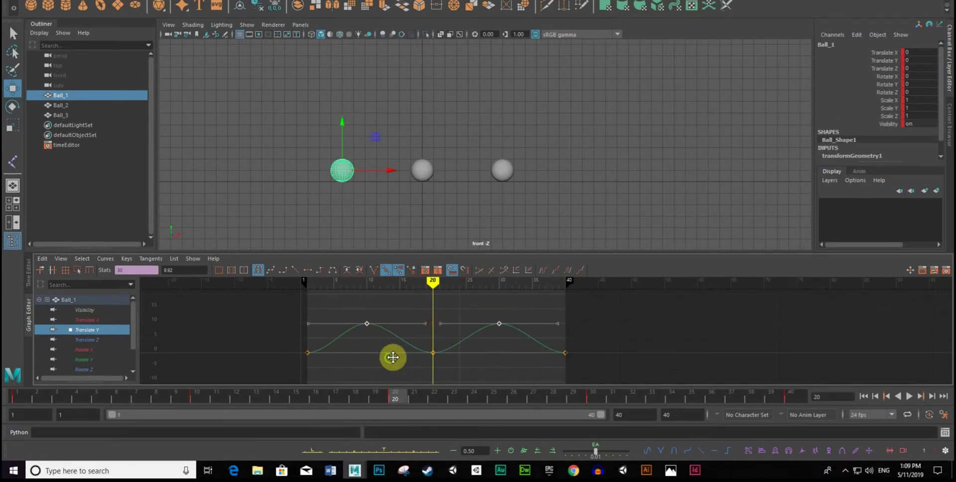
pyautogui.keyDown('alt'); pyautogui.moveTo(393, 357); pyautogui.dragTo(441, 354, button='middle'); pyautogui.keyUp('alt')
pyautogui.keyDown('alt'); pyautogui.moveTo(440, 354); pyautogui.dragTo(433, 362, button='right'); pyautogui.keyUp('alt')
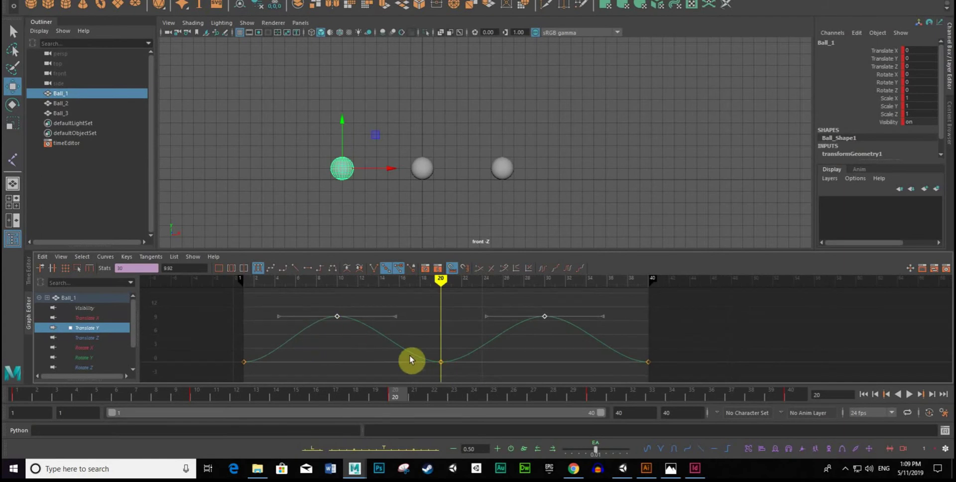
# - Make the frame-20 landing key of Translate Y a sharp linear corner
pyautogui.moveTo(440, 277)
pyautogui.mouseDown()
pyautogui.moveTo(277, 293)
pyautogui.moveTo(395, 302)
pyautogui.moveTo(440, 318)
pyautogui.moveTo(280, 312)
pyautogui.moveTo(446, 332)
pyautogui.moveTo(285, 332)
pyautogui.moveTo(369, 324)
pyautogui.moveTo(429, 339)
pyautogui.moveTo(367, 320)
pyautogui.moveTo(421, 344)
pyautogui.moveTo(394, 343)
pyautogui.moveTo(439, 352)
pyautogui.mouseUp()
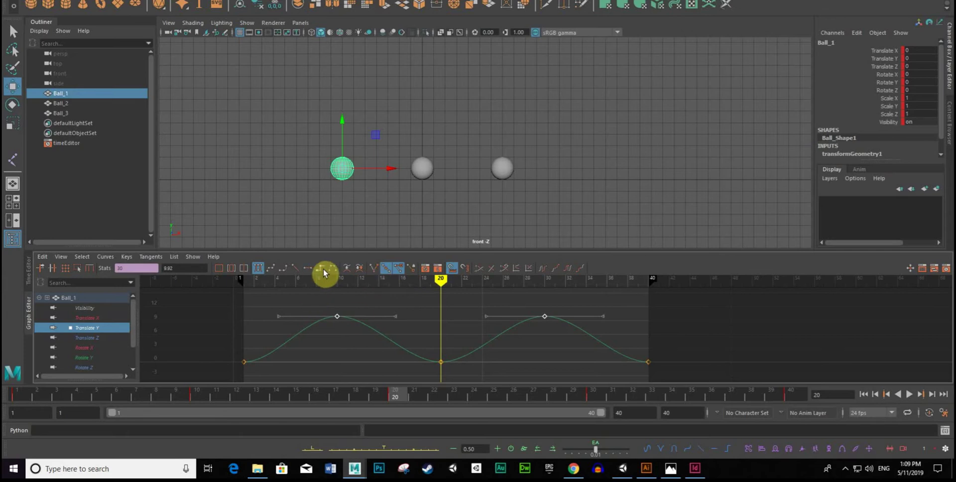
pyautogui.click(294, 267)
pyautogui.hotkey('ctrl', 'z')
pyautogui.click(429, 353)
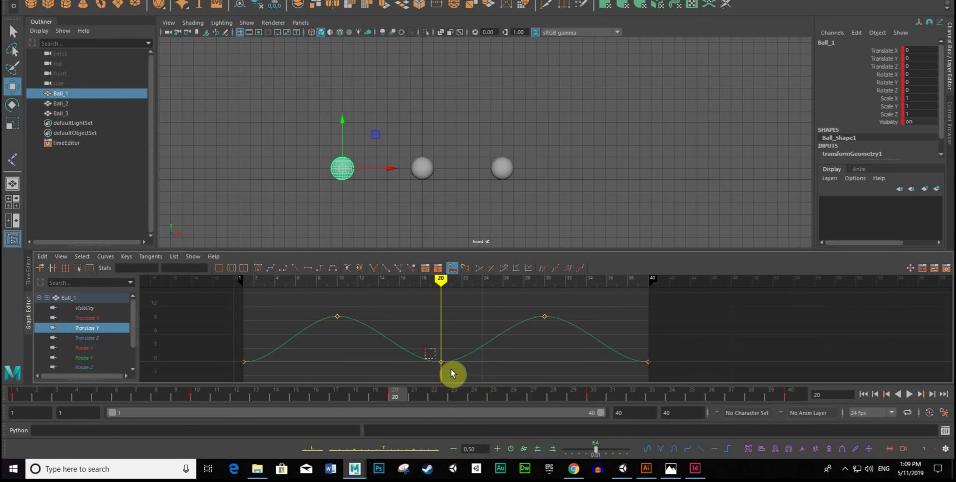
pyautogui.moveTo(451, 373); pyautogui.dragTo(453, 378)
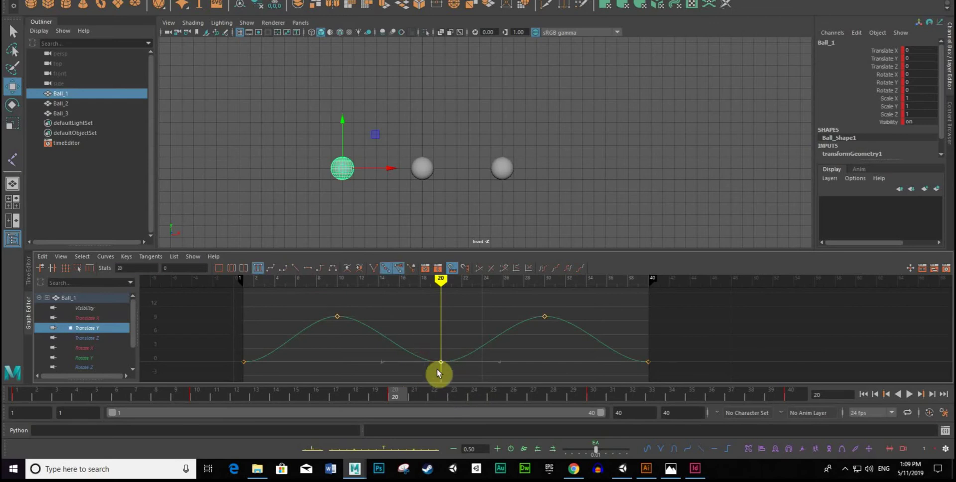
pyautogui.click(294, 267)
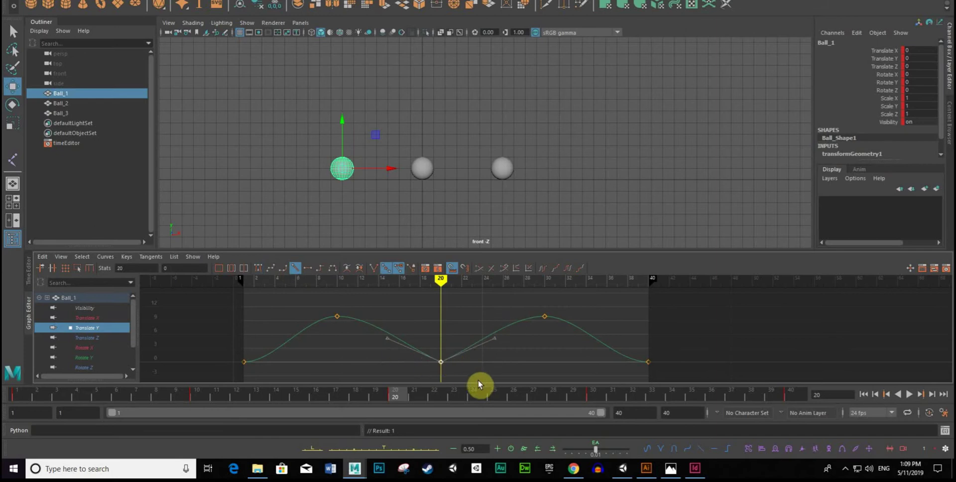
# - Give the first and last Translate Y keys linear tangents, scrubbing to review
pyautogui.moveTo(433, 292)
pyautogui.mouseDown()
pyautogui.moveTo(332, 295)
pyautogui.moveTo(446, 316)
pyautogui.moveTo(501, 303)
pyautogui.moveTo(552, 306)
pyautogui.moveTo(650, 329)
pyautogui.moveTo(442, 324)
pyautogui.mouseUp()
pyautogui.moveTo(428, 293)
pyautogui.mouseDown()
pyautogui.moveTo(248, 328)
pyautogui.moveTo(640, 329)
pyautogui.moveTo(294, 316)
pyautogui.moveTo(250, 354)
pyautogui.mouseUp()
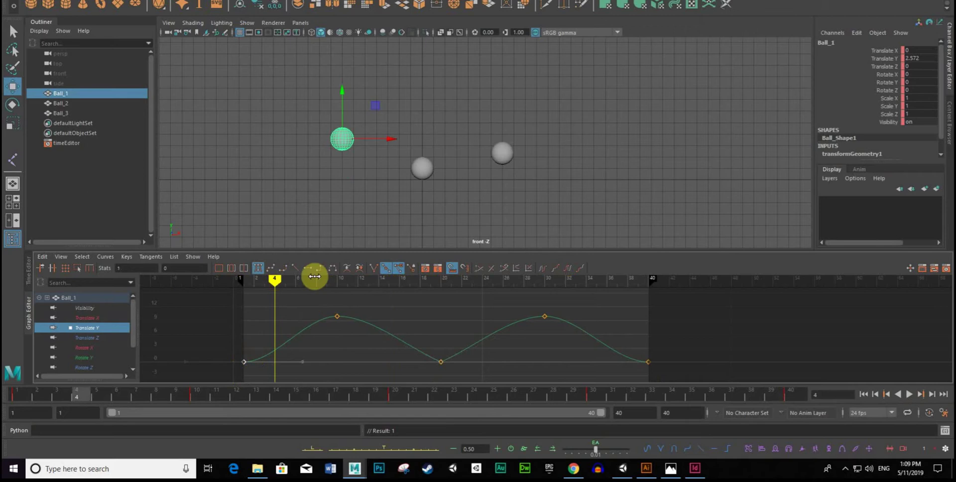
pyautogui.click(297, 268)
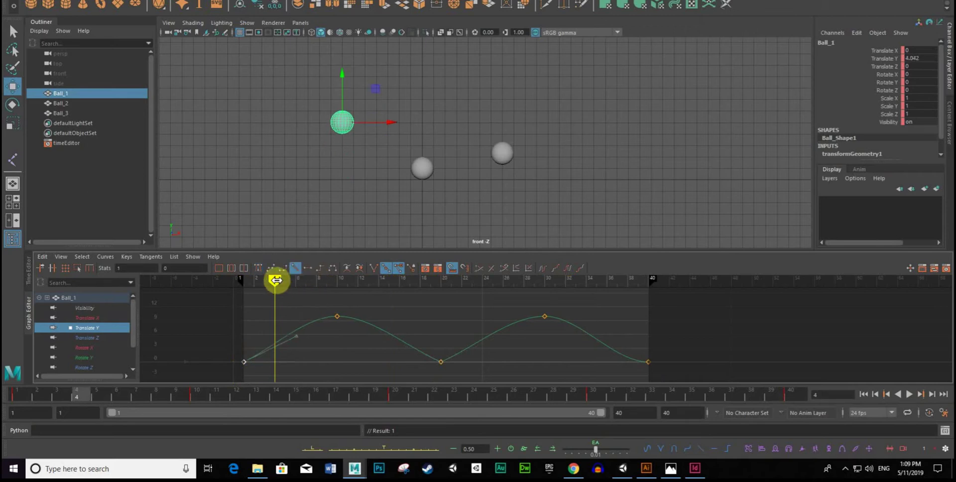
pyautogui.moveTo(275, 279)
pyautogui.mouseDown()
pyautogui.moveTo(626, 324)
pyautogui.moveTo(641, 383)
pyautogui.mouseUp()
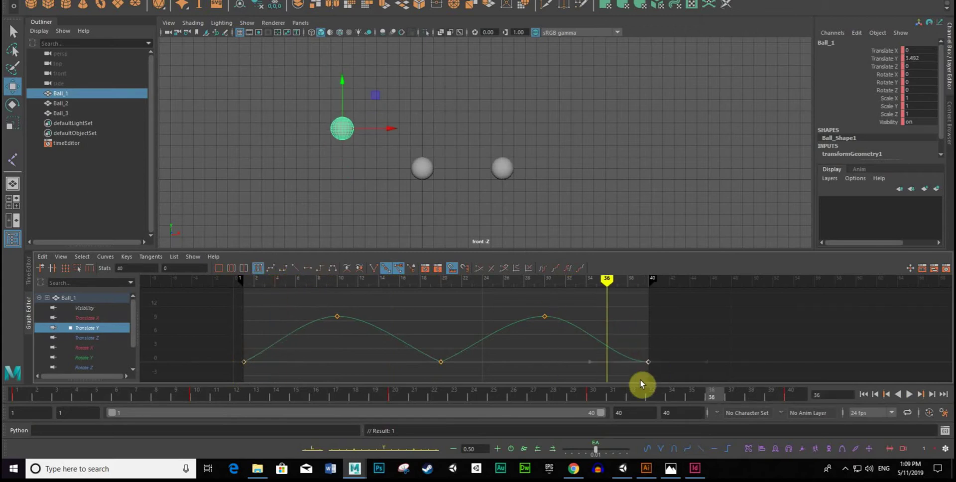
pyautogui.click(294, 271)
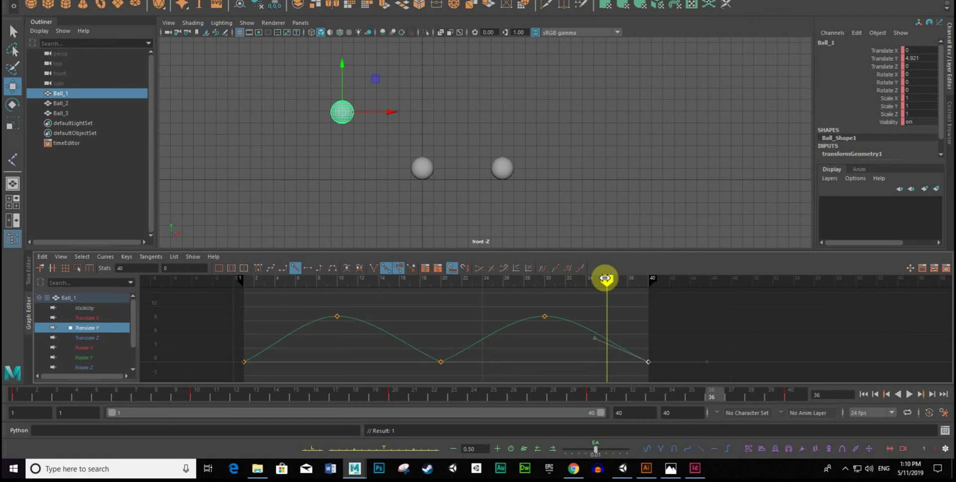
pyautogui.moveTo(606, 278)
pyautogui.mouseDown()
pyautogui.moveTo(235, 308)
pyautogui.moveTo(619, 314)
pyautogui.moveTo(398, 307)
pyautogui.moveTo(233, 321)
pyautogui.moveTo(596, 319)
pyautogui.moveTo(305, 320)
pyautogui.moveTo(438, 322)
pyautogui.mouseUp()
# - Delete Ball_2 and Ball_3, then select Ball_1
pyautogui.moveTo(408, 135); pyautogui.dragTo(520, 188)
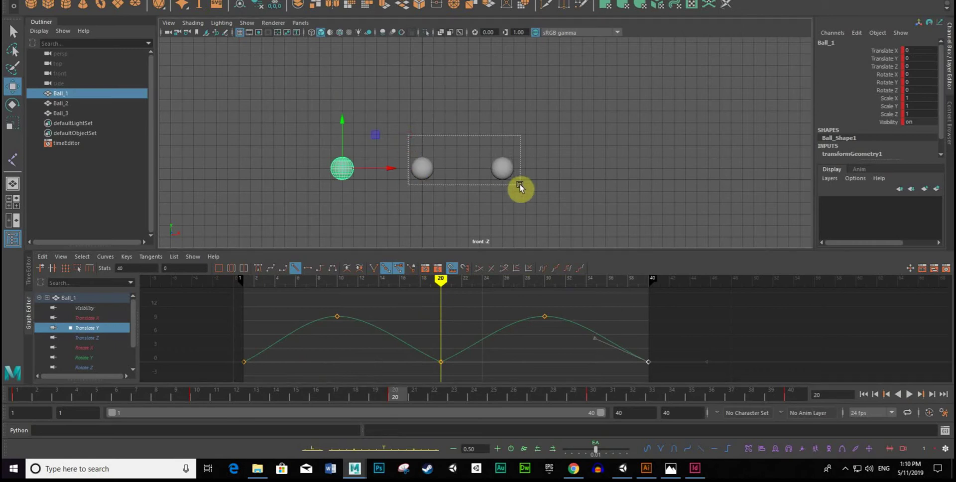
pyautogui.press('Delete')
pyautogui.click(330, 164)
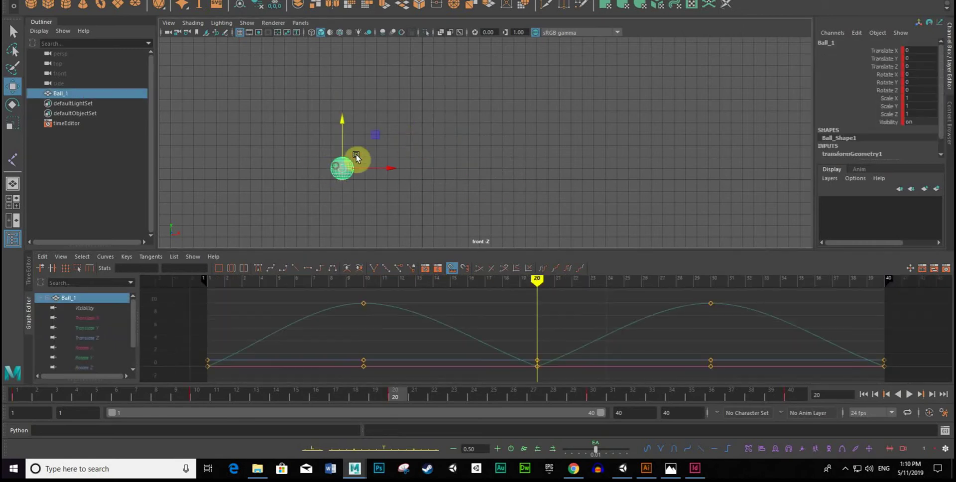
# - Lower Ball_1's frame-30 Translate Y peak key to about 6
pyautogui.moveTo(342, 186)
pyautogui.keyDown('alt'); pyautogui.mouseDown(button='right')
pyautogui.moveTo(490, 222)
pyautogui.moveTo(392, 213)
pyautogui.mouseUp(button='right'); pyautogui.keyUp('alt')
pyautogui.keyDown('alt'); pyautogui.moveTo(392, 210); pyautogui.dragTo(354, 208, button='middle'); pyautogui.keyUp('alt')
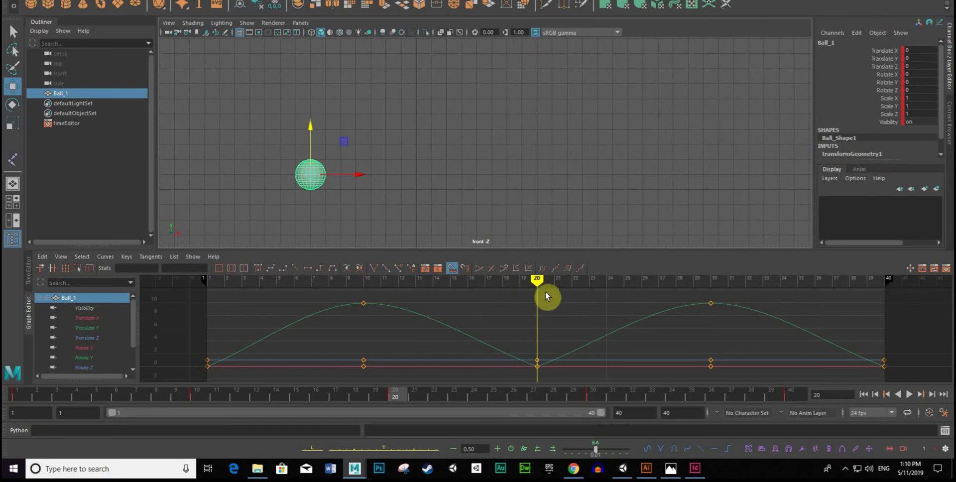
pyautogui.moveTo(452, 298)
pyautogui.mouseDown()
pyautogui.moveTo(286, 322)
pyautogui.moveTo(543, 343)
pyautogui.mouseUp()
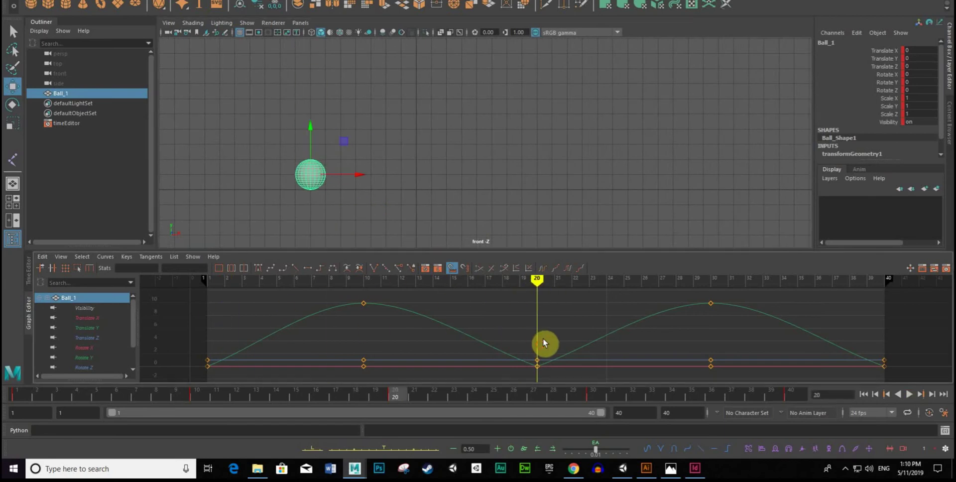
pyautogui.moveTo(680, 299); pyautogui.dragTo(714, 329)
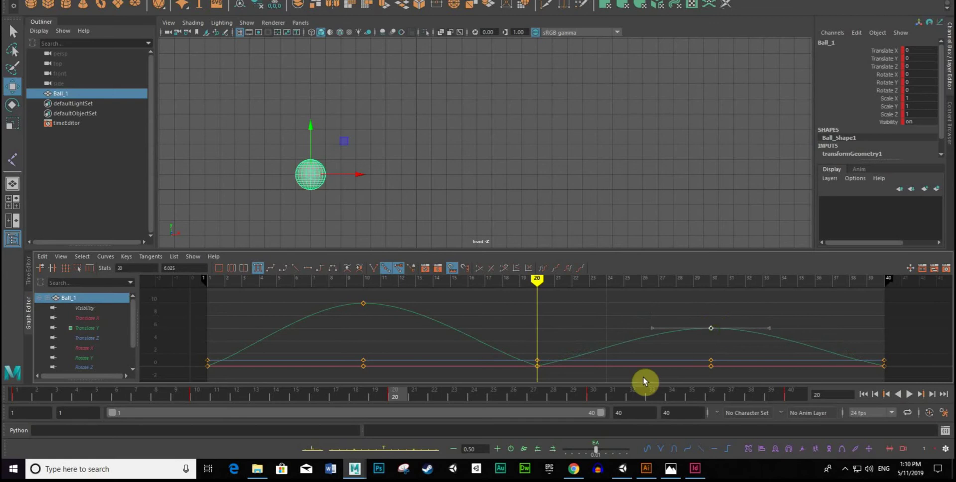
pyautogui.moveTo(537, 279)
pyautogui.mouseDown()
pyautogui.moveTo(201, 324)
pyautogui.moveTo(536, 358)
pyautogui.mouseUp()
# - Show only Ball_1's Translate X curve and raise its frame-10 key to about 13.4
pyautogui.click(305, 180)
pyautogui.click(92, 322)
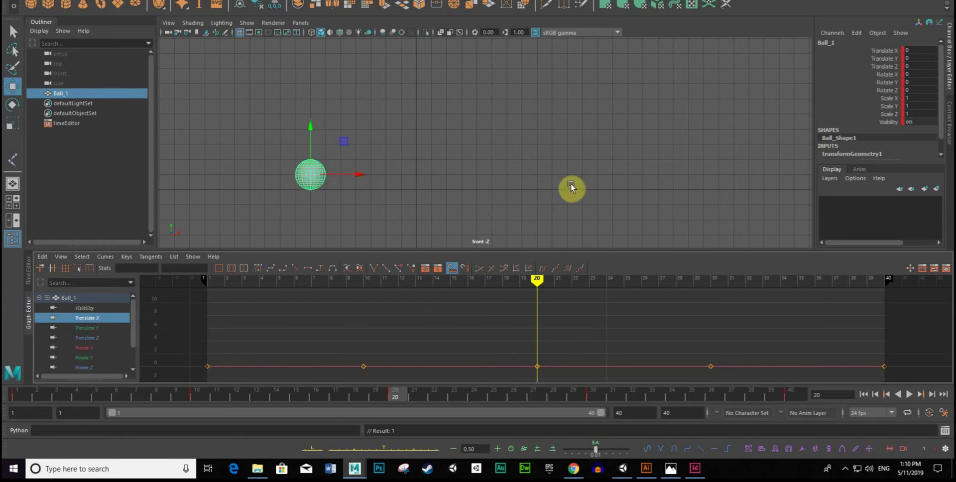
pyautogui.press('f')
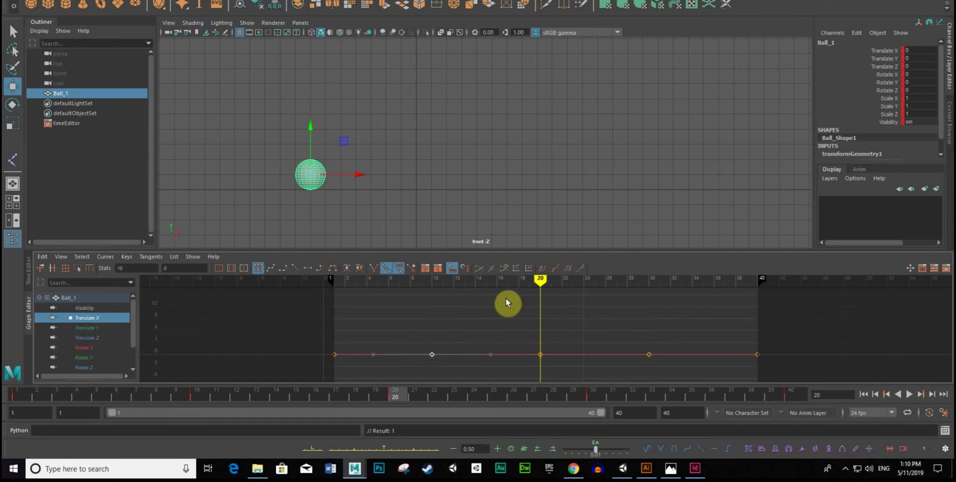
pyautogui.moveTo(528, 279); pyautogui.dragTo(427, 297)
pyautogui.scroll(-3, 453, 327)
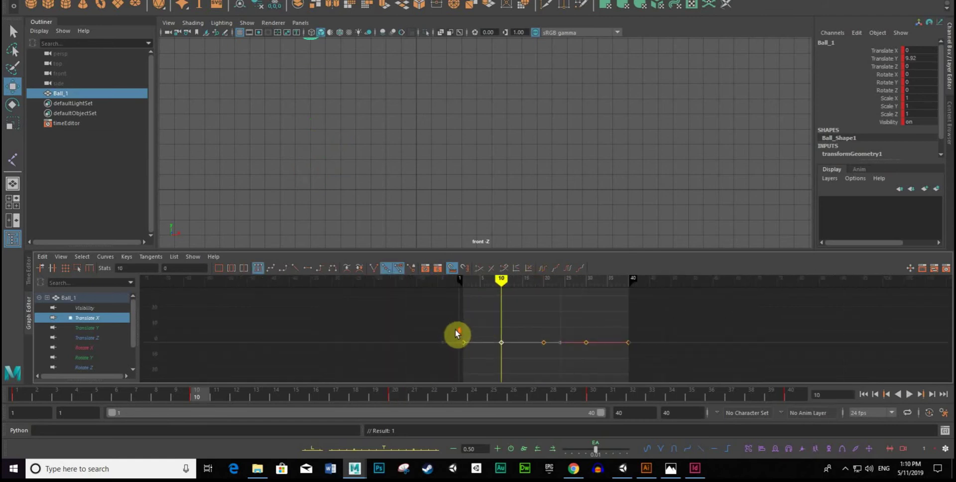
pyautogui.moveTo(320, 139)
pyautogui.keyDown('alt'); pyautogui.mouseDown(button='middle')
pyautogui.moveTo(365, 190)
pyautogui.moveTo(287, 162)
pyautogui.moveTo(254, 166)
pyautogui.mouseUp(button='middle'); pyautogui.keyUp('alt')
pyautogui.moveTo(501, 343); pyautogui.dragTo(501, 321)
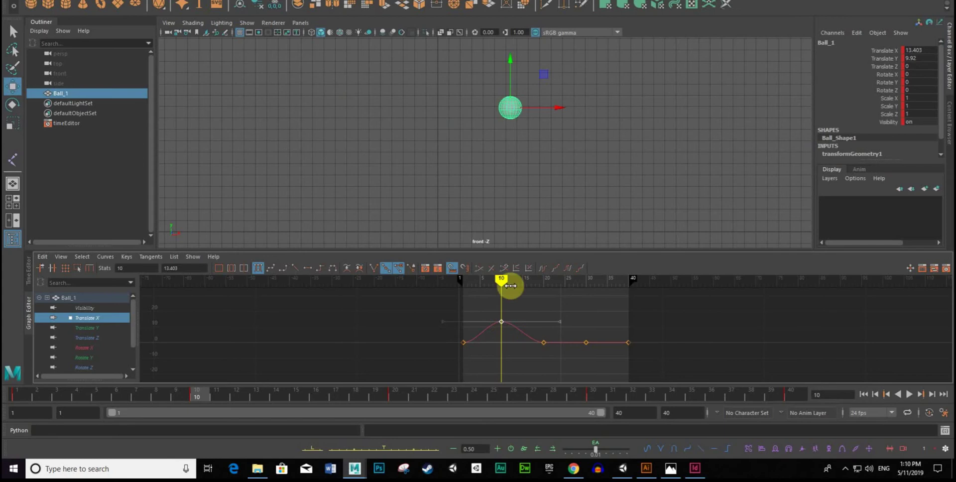
pyautogui.moveTo(510, 286)
pyautogui.mouseDown()
pyautogui.moveTo(471, 281)
pyautogui.moveTo(539, 305)
pyautogui.moveTo(486, 298)
pyautogui.moveTo(463, 309)
pyautogui.mouseUp()
# - Delete the middle Translate X keys, leaving only the first and last
pyautogui.click(374, 208)
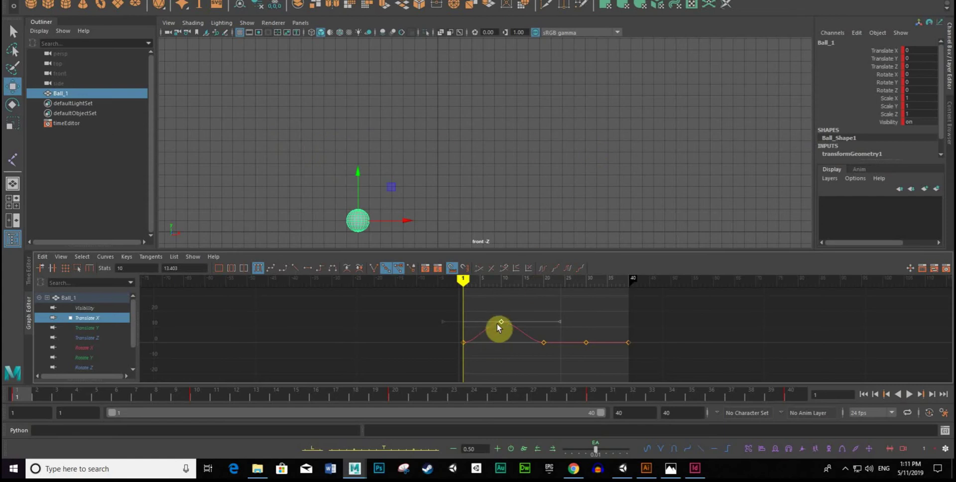
pyautogui.moveTo(494, 309); pyautogui.dragTo(590, 354)
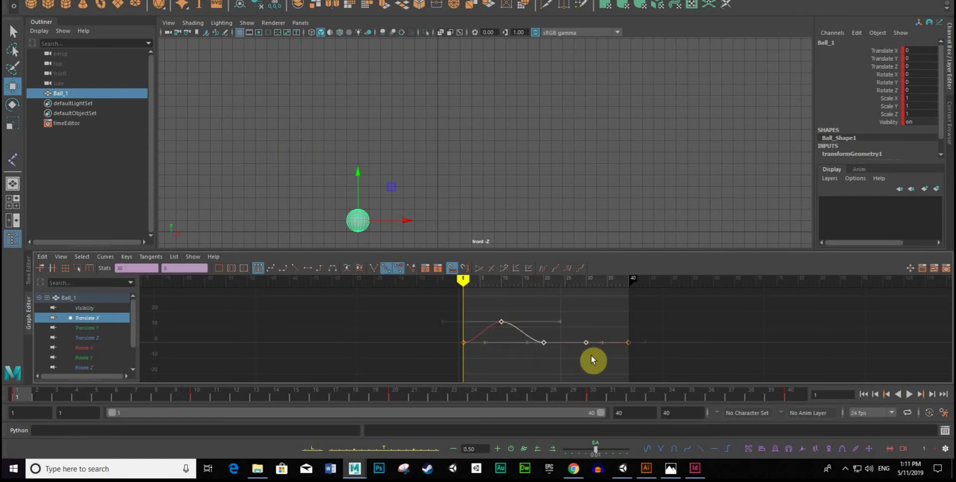
pyautogui.press('Delete')
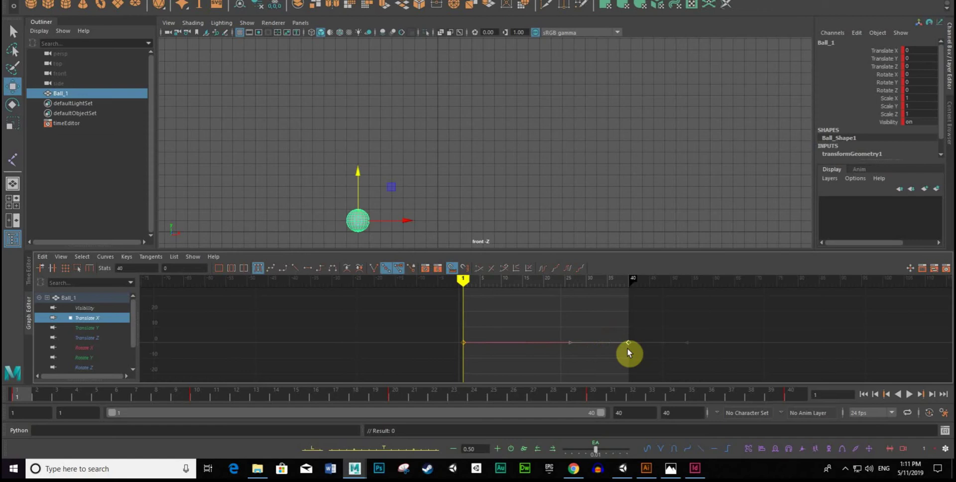
# - Raise the frame-40 Translate X key to about 30
pyautogui.keyDown('shift'); pyautogui.moveTo(626, 344); pyautogui.dragTo(627, 295, button='middle'); pyautogui.keyUp('shift')
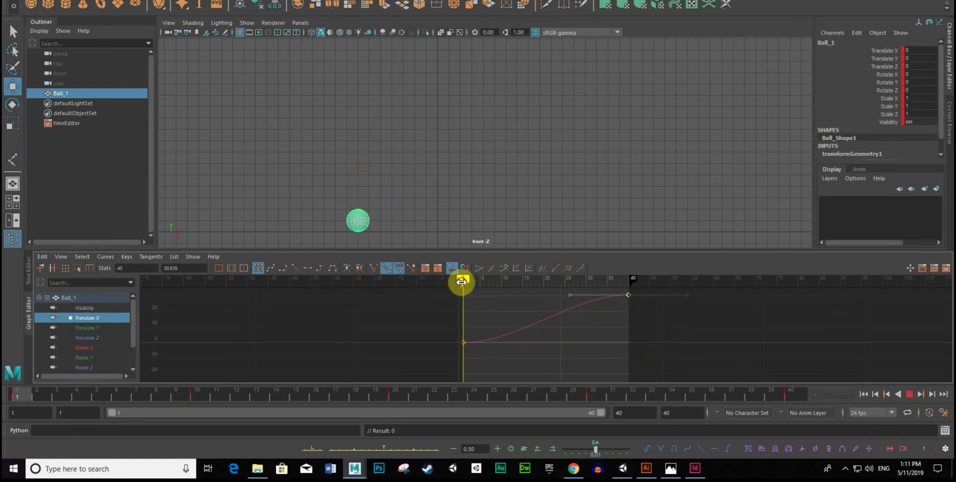
pyautogui.moveTo(462, 279)
pyautogui.mouseDown()
pyautogui.moveTo(608, 281)
pyautogui.moveTo(497, 289)
pyautogui.moveTo(610, 288)
pyautogui.moveTo(460, 300)
pyautogui.moveTo(630, 297)
pyautogui.moveTo(448, 307)
pyautogui.moveTo(575, 305)
pyautogui.moveTo(462, 318)
pyautogui.mouseUp()
pyautogui.moveTo(417, 333)
pyautogui.keyDown('alt'); pyautogui.mouseDown(button='middle')
pyautogui.moveTo(379, 331)
pyautogui.moveTo(262, 356)
pyautogui.mouseUp(button='middle'); pyautogui.keyUp('alt')
pyautogui.keyDown('alt'); pyautogui.moveTo(262, 356); pyautogui.dragTo(286, 352, button='right'); pyautogui.keyUp('alt')
pyautogui.moveTo(286, 353)
pyautogui.keyDown('alt'); pyautogui.mouseDown(button='middle')
pyautogui.moveTo(312, 337)
pyautogui.moveTo(382, 334)
pyautogui.mouseUp(button='middle'); pyautogui.keyUp('alt')
pyautogui.keyDown('alt'); pyautogui.moveTo(382, 335); pyautogui.dragTo(377, 330, button='right'); pyautogui.keyUp('alt')
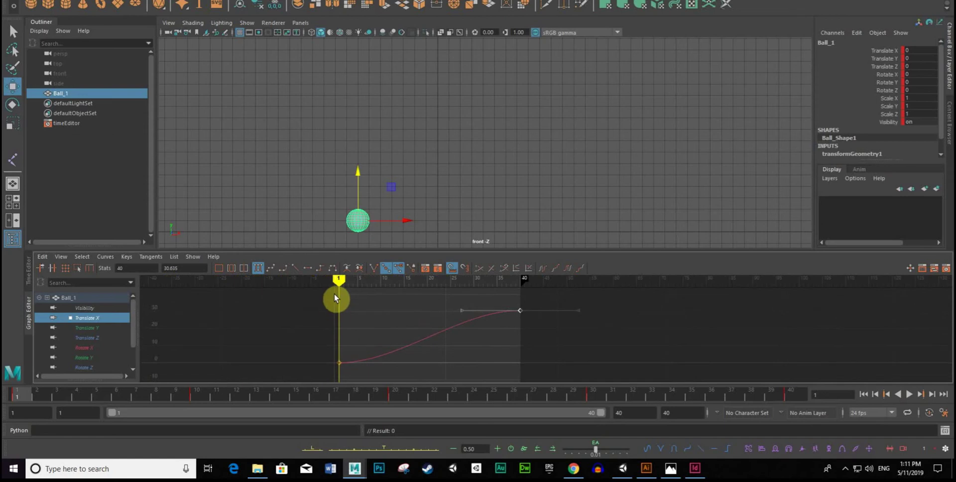
# - Key Translate X at frame 30 and lower the last key slightly to about 28.3
pyautogui.moveTo(335, 298)
pyautogui.mouseDown()
pyautogui.moveTo(348, 287)
pyautogui.moveTo(519, 289)
pyautogui.moveTo(383, 308)
pyautogui.moveTo(484, 305)
pyautogui.moveTo(473, 280)
pyautogui.mouseUp()
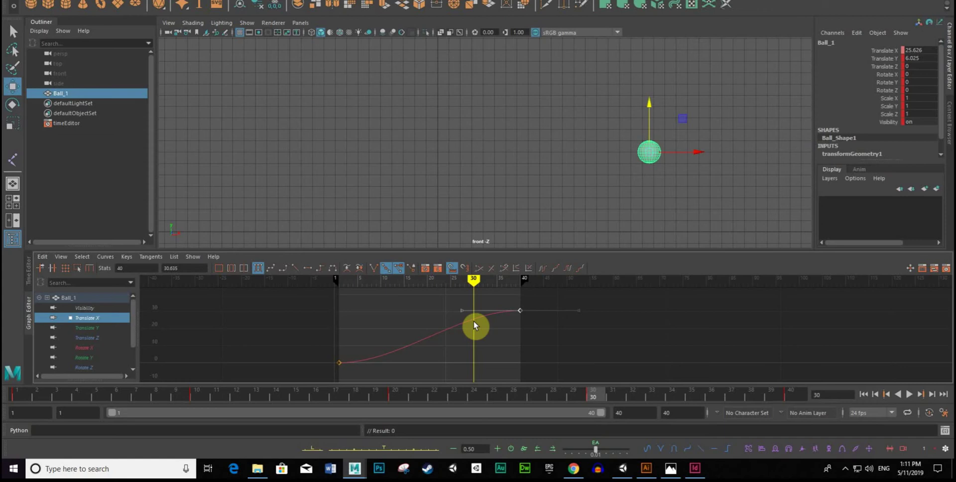
pyautogui.press('s')
pyautogui.click(472, 319)
pyautogui.moveTo(519, 312); pyautogui.dragTo(519, 313)
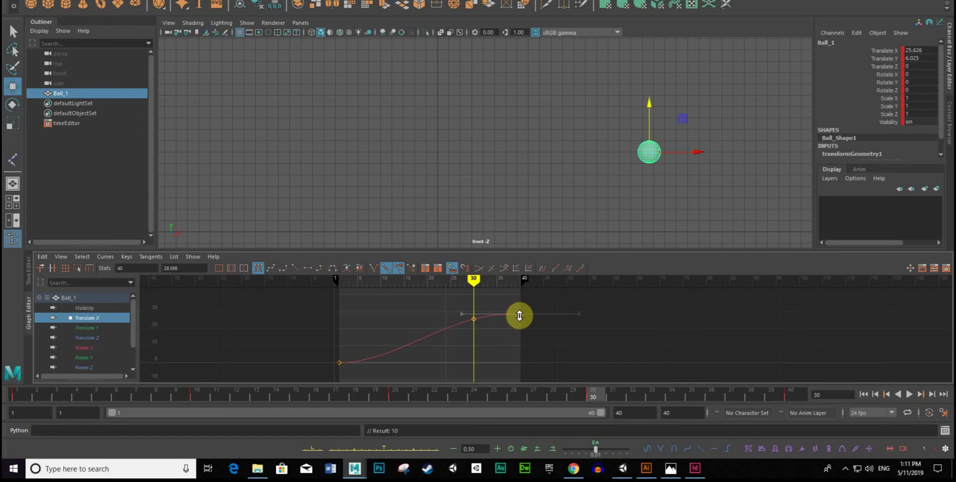
pyautogui.scroll(1, 492, 337)
pyautogui.scroll(2, 503, 343)
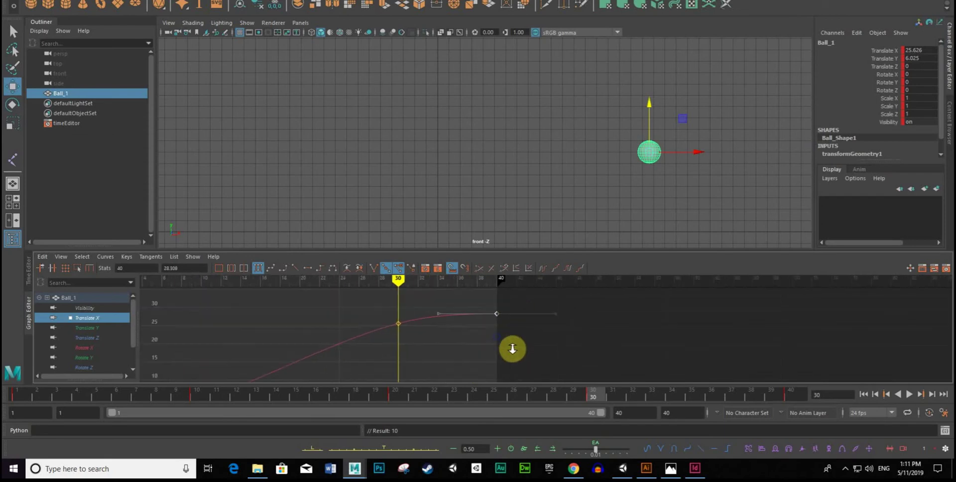
pyautogui.scroll(1, 514, 343)
pyautogui.moveTo(412, 291)
pyautogui.mouseDown()
pyautogui.moveTo(523, 299)
pyautogui.moveTo(305, 314)
pyautogui.moveTo(523, 309)
pyautogui.moveTo(373, 318)
pyautogui.mouseUp()
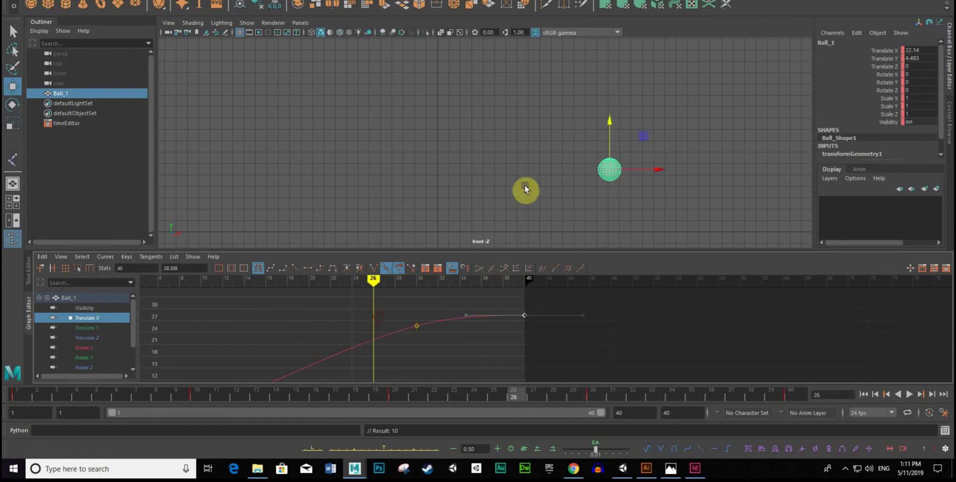
# - Lower Ball_1's second Translate Y peak to near 3 and play back the bounce
pyautogui.scroll(-1, 442, 148)
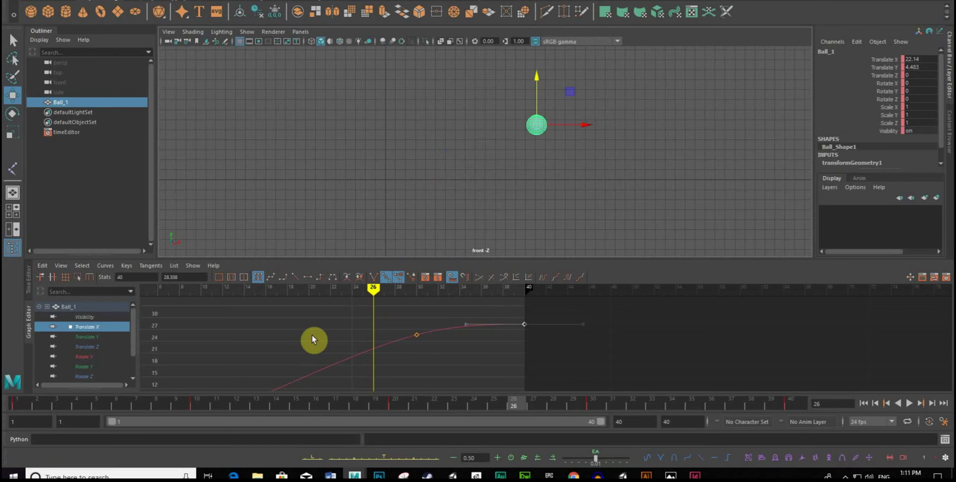
pyautogui.click(97, 336)
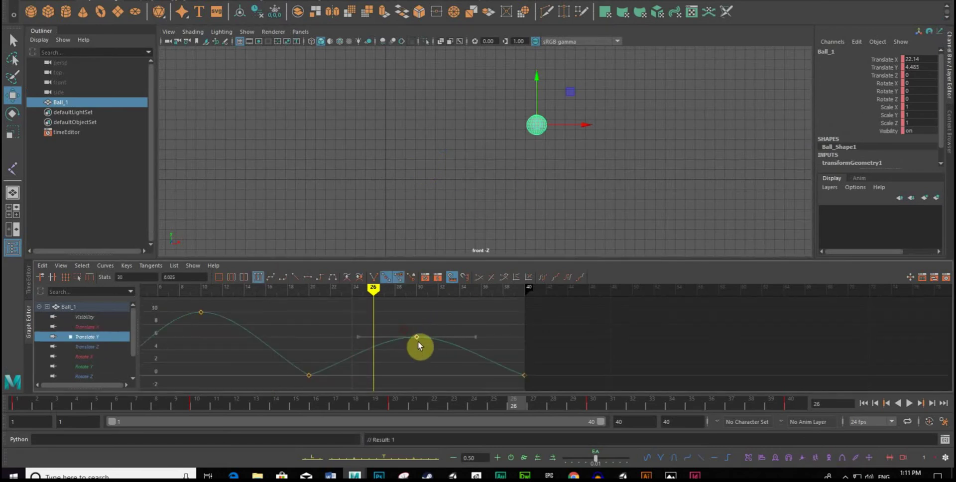
pyautogui.moveTo(416, 338); pyautogui.dragTo(414, 348)
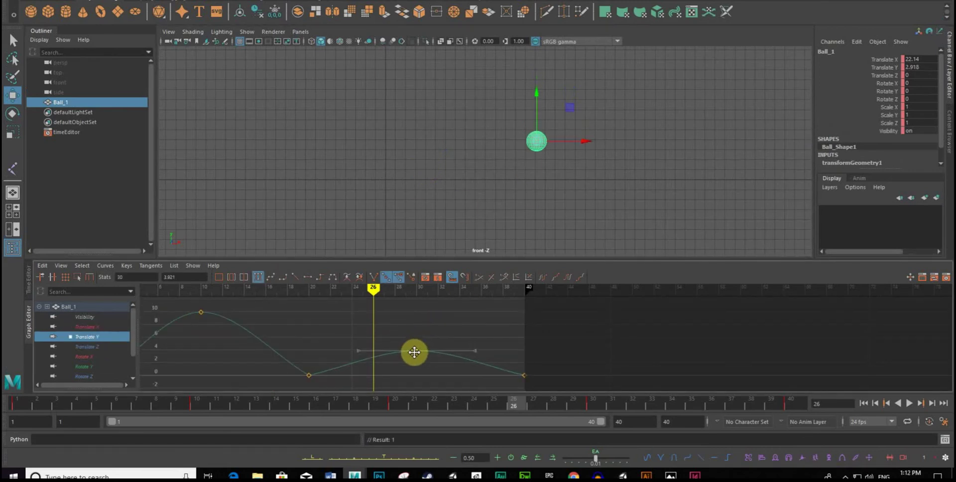
pyautogui.moveTo(414, 352); pyautogui.dragTo(414, 353)
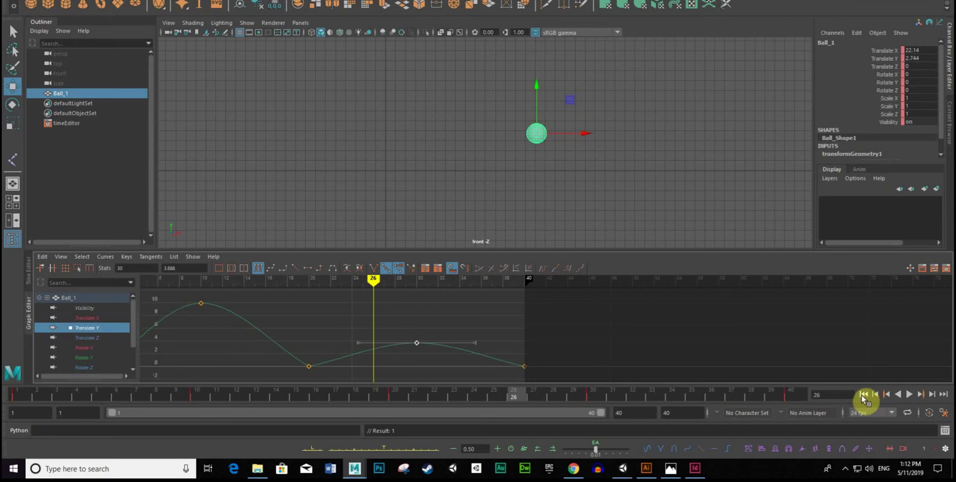
pyautogui.click(863, 394)
pyautogui.click(907, 394)
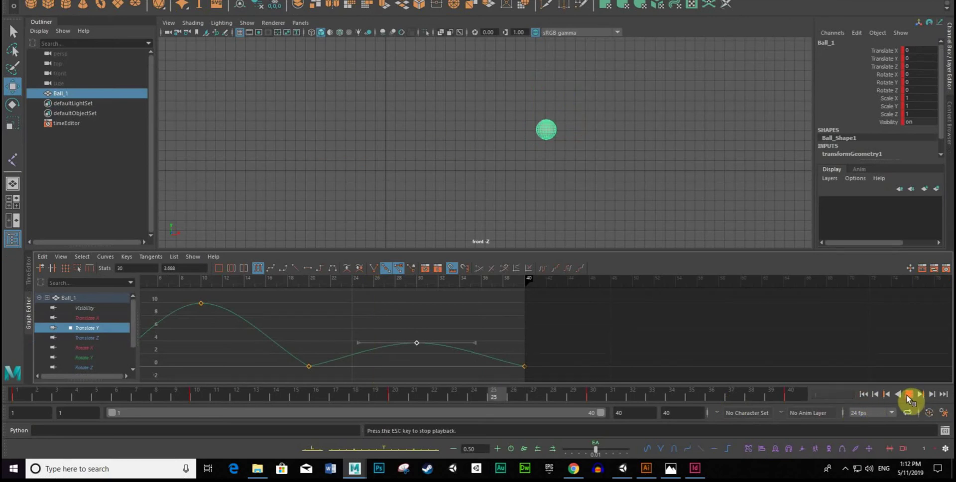
pyautogui.click(906, 395)
# - Lower the first bounce peak to about 7.2 and replay, stopping at frame 8
pyautogui.click(198, 304)
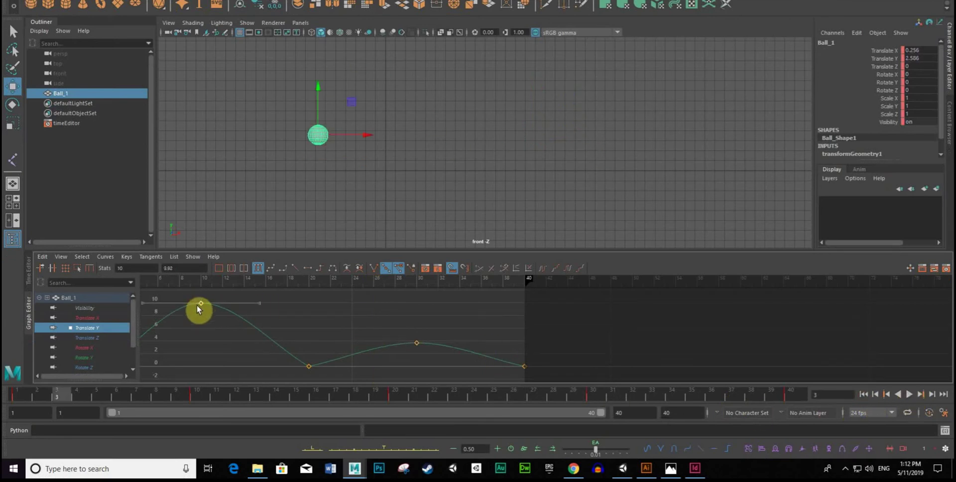
pyautogui.moveTo(198, 304); pyautogui.dragTo(201, 324)
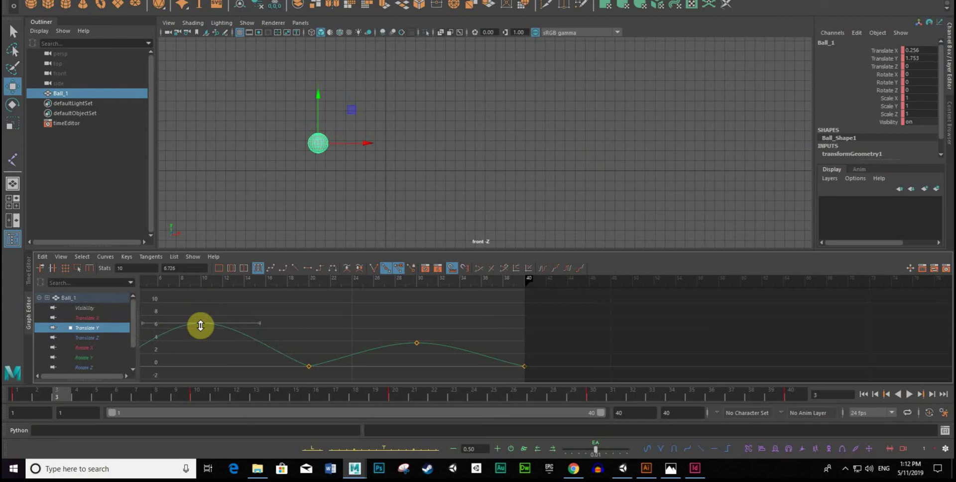
pyautogui.click(863, 394)
pyautogui.click(909, 394)
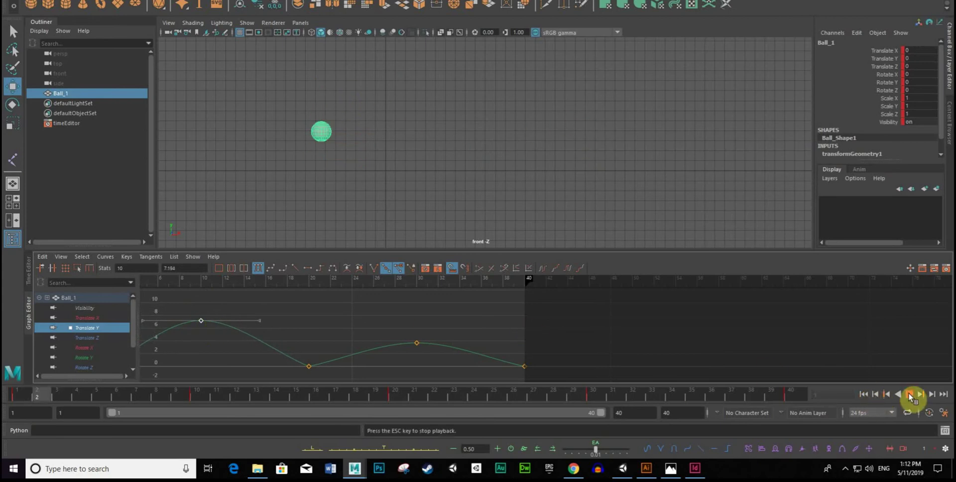
pyautogui.click(908, 394)
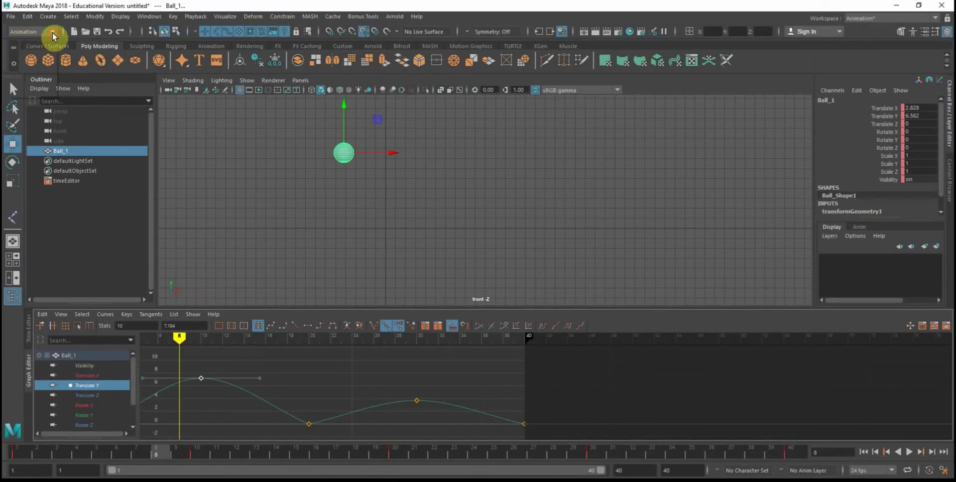
# - Create an editable motion trail for Ball_1 from the Visualize menu
pyautogui.click(53, 32)
pyautogui.click(23, 60)
pyautogui.click(222, 16)
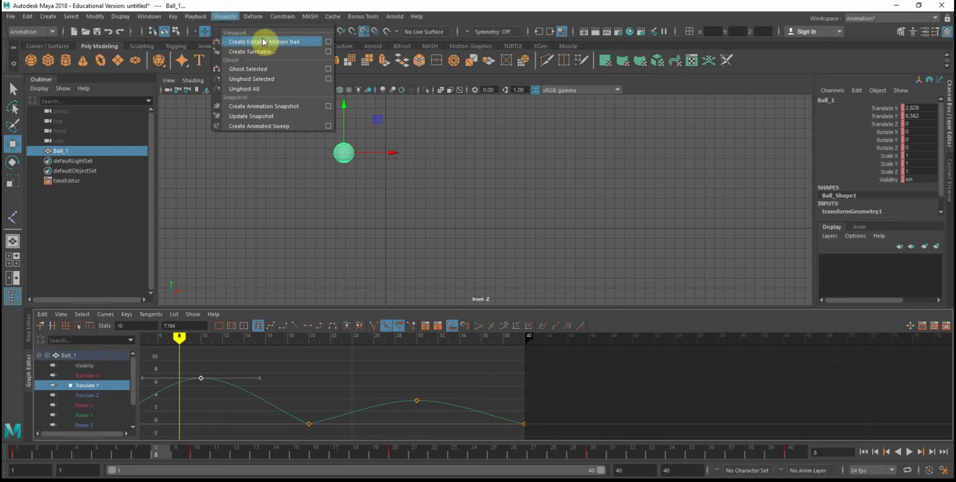
pyautogui.click(300, 40)
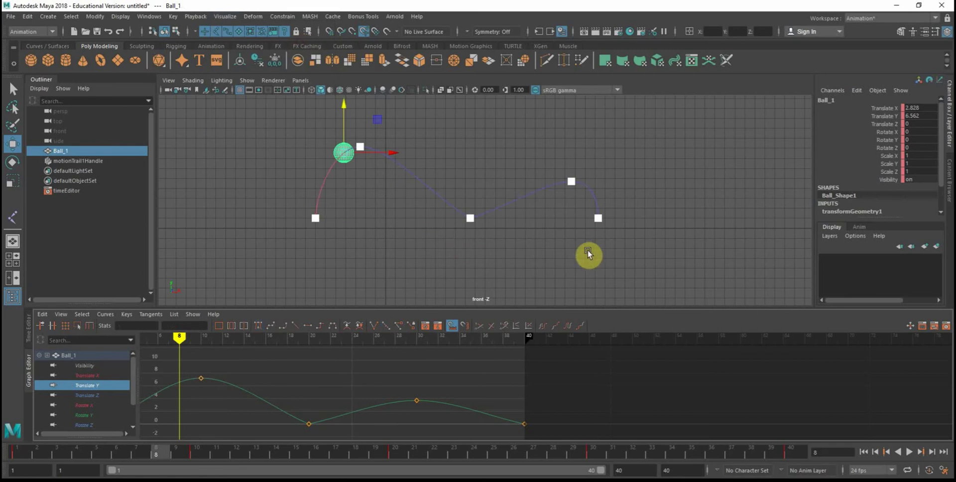
# - Raise the frame-10 motion trail key and scrub to review the reshaped arc
pyautogui.click(470, 218)
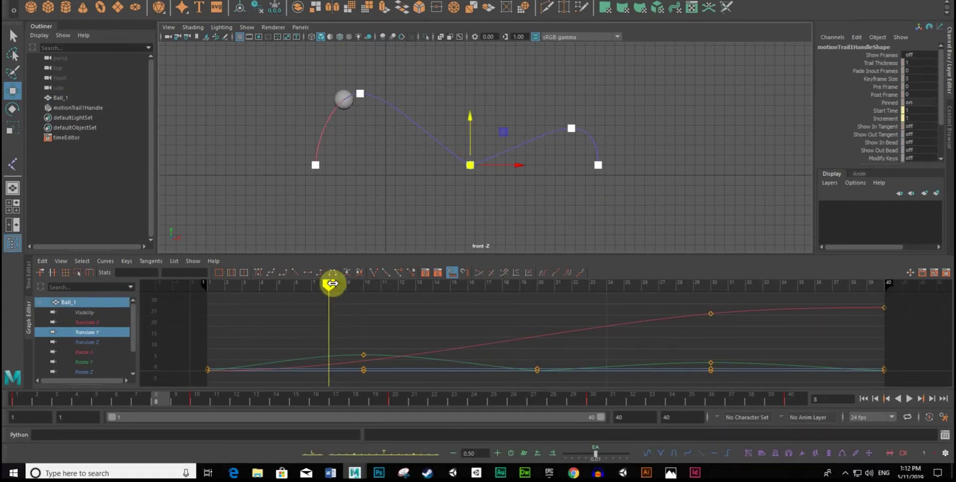
pyautogui.moveTo(332, 282)
pyautogui.mouseDown()
pyautogui.moveTo(363, 296)
pyautogui.moveTo(531, 316)
pyautogui.moveTo(367, 320)
pyautogui.mouseUp()
pyautogui.click(443, 188)
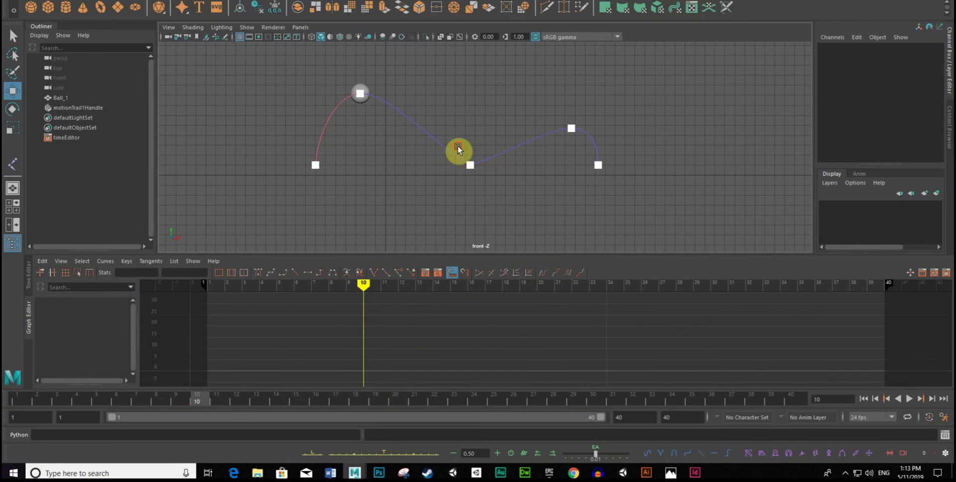
pyautogui.click(470, 165)
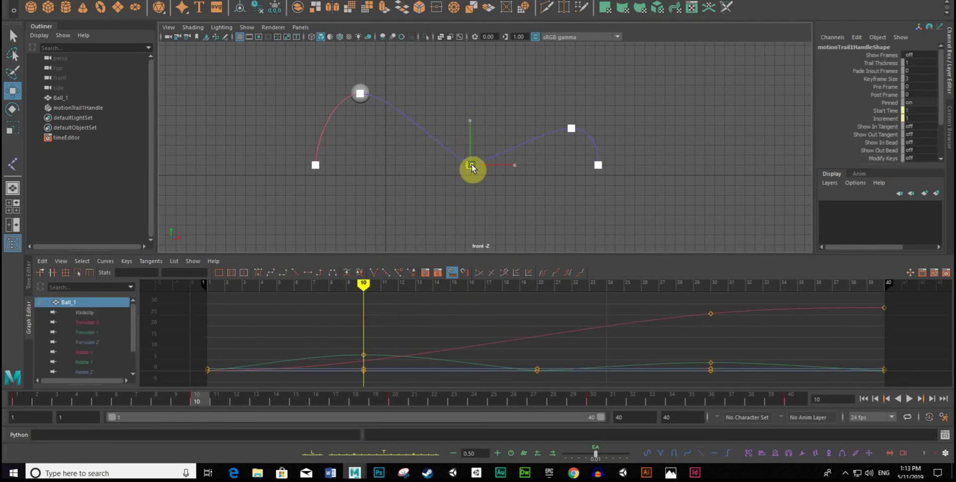
pyautogui.moveTo(471, 167); pyautogui.dragTo(470, 128)
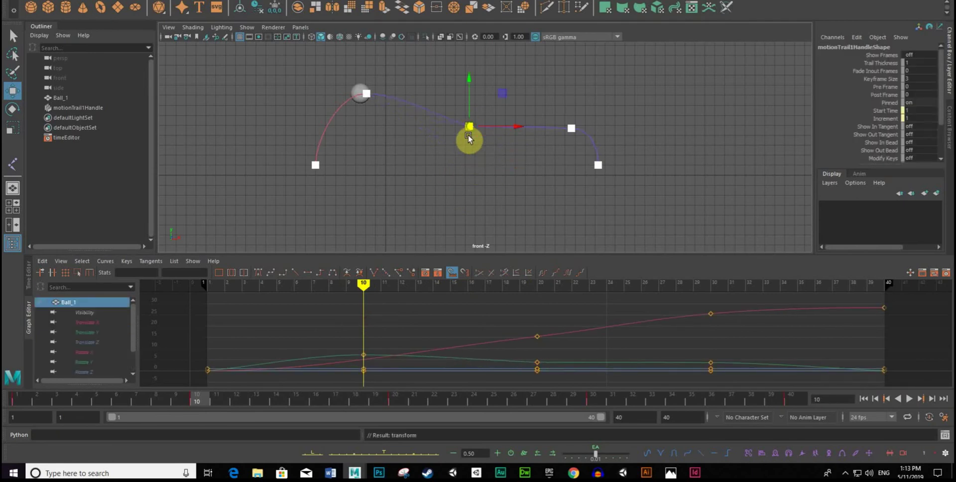
pyautogui.moveTo(358, 301)
pyautogui.mouseDown()
pyautogui.moveTo(253, 307)
pyautogui.moveTo(640, 318)
pyautogui.moveTo(279, 324)
pyautogui.moveTo(353, 332)
pyautogui.moveTo(730, 320)
pyautogui.moveTo(256, 333)
pyautogui.moveTo(367, 336)
pyautogui.mouseUp()
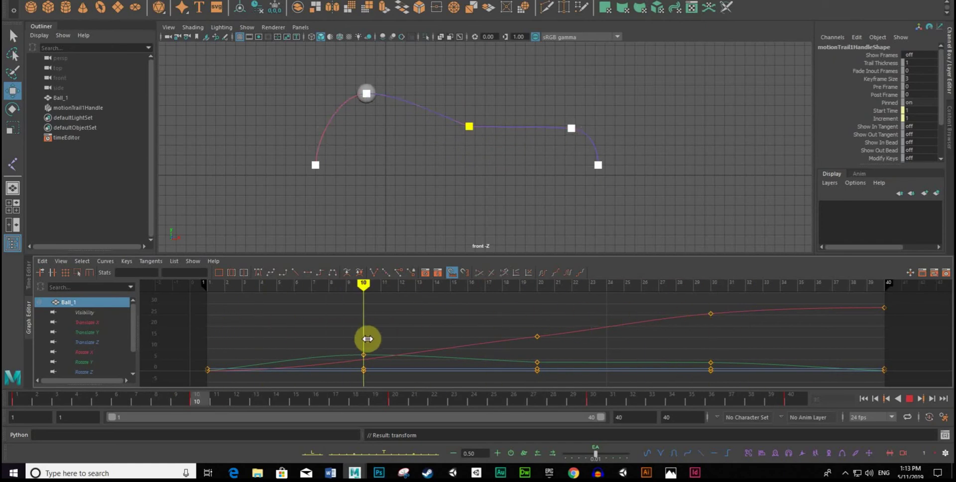
pyautogui.moveTo(367, 336); pyautogui.dragTo(366, 344, button='middle')
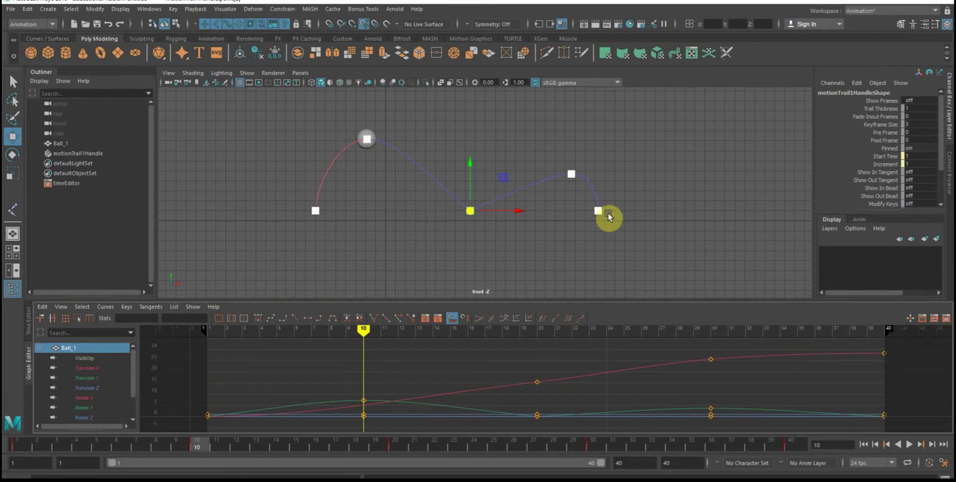
# - Delete motionTrail1Handle, then reselect Ball_1 and scrub to frame 10
pyautogui.click(88, 150)
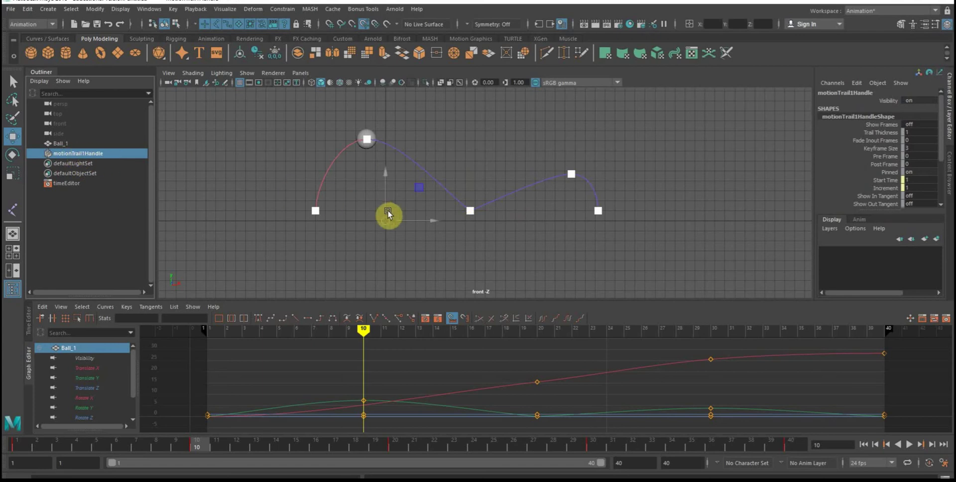
pyautogui.press('Delete')
pyautogui.moveTo(361, 321); pyautogui.dragTo(209, 356)
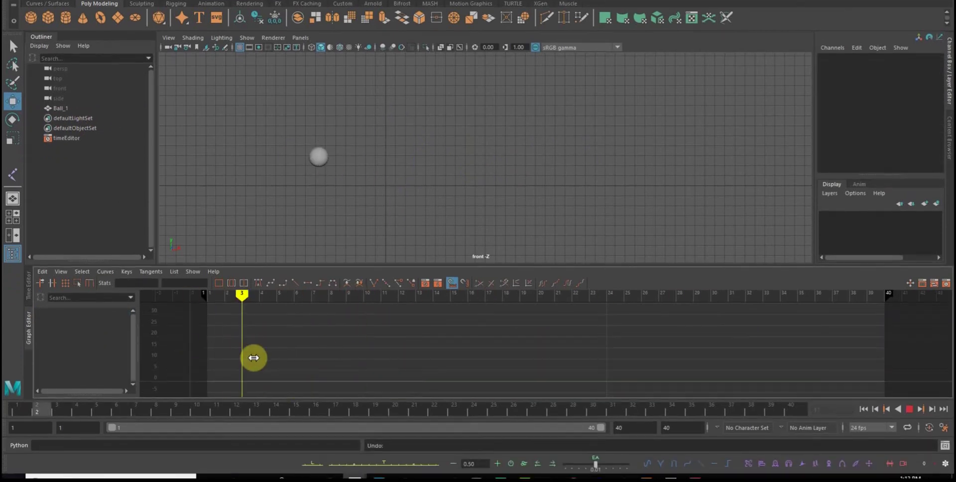
pyautogui.click(315, 181)
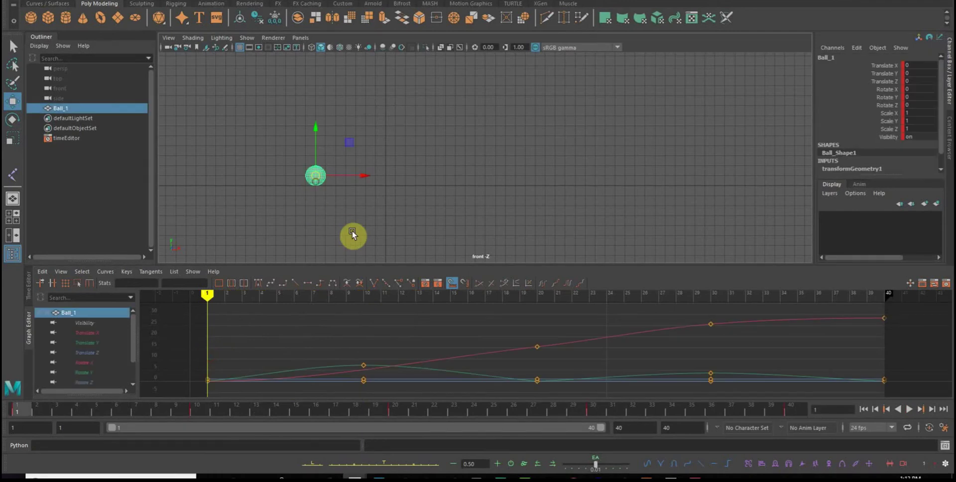
pyautogui.moveTo(209, 294)
pyautogui.mouseDown()
pyautogui.moveTo(362, 312)
pyautogui.moveTo(201, 323)
pyautogui.moveTo(364, 321)
pyautogui.mouseUp()
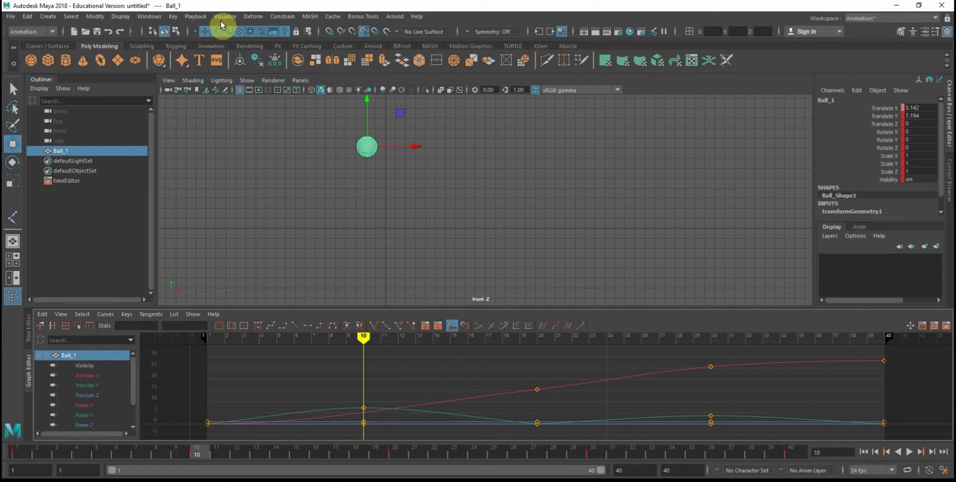
# - Turn on Ghost Selected for Ball_1 and scrub the bounce back and forth
pyautogui.click(223, 17)
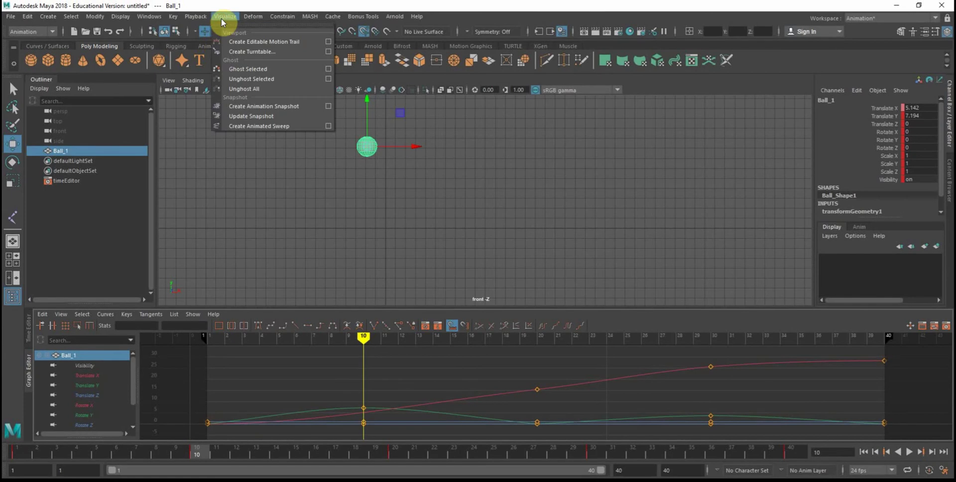
pyautogui.click(270, 68)
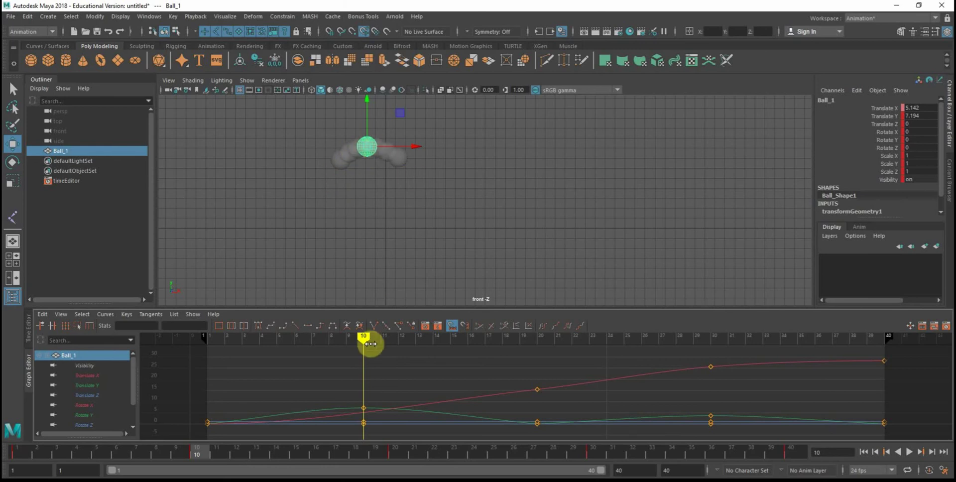
pyautogui.moveTo(367, 342)
pyautogui.mouseDown()
pyautogui.moveTo(353, 341)
pyautogui.moveTo(373, 354)
pyautogui.mouseUp()
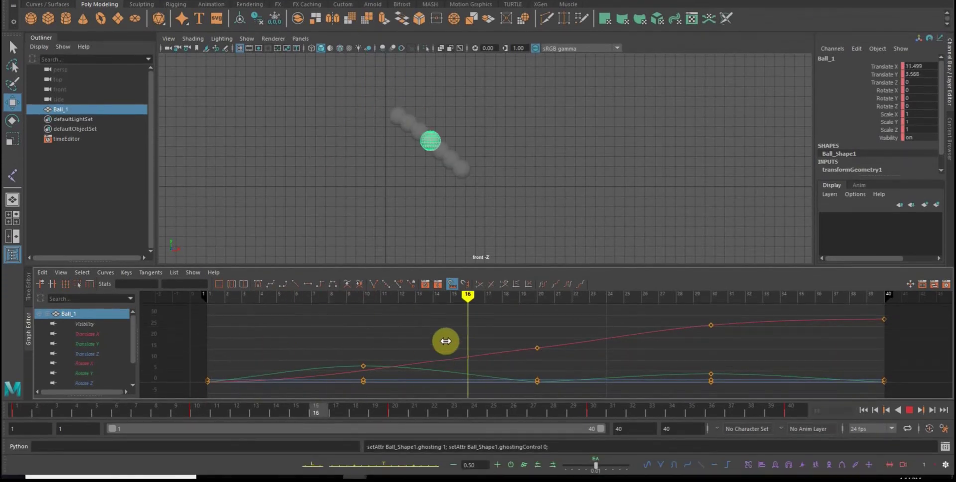
pyautogui.moveTo(372, 355)
pyautogui.mouseDown()
pyautogui.moveTo(262, 359)
pyautogui.moveTo(536, 333)
pyautogui.moveTo(252, 354)
pyautogui.moveTo(467, 344)
pyautogui.moveTo(241, 363)
pyautogui.moveTo(468, 351)
pyautogui.moveTo(420, 341)
pyautogui.moveTo(294, 358)
pyautogui.moveTo(363, 356)
pyautogui.mouseUp()
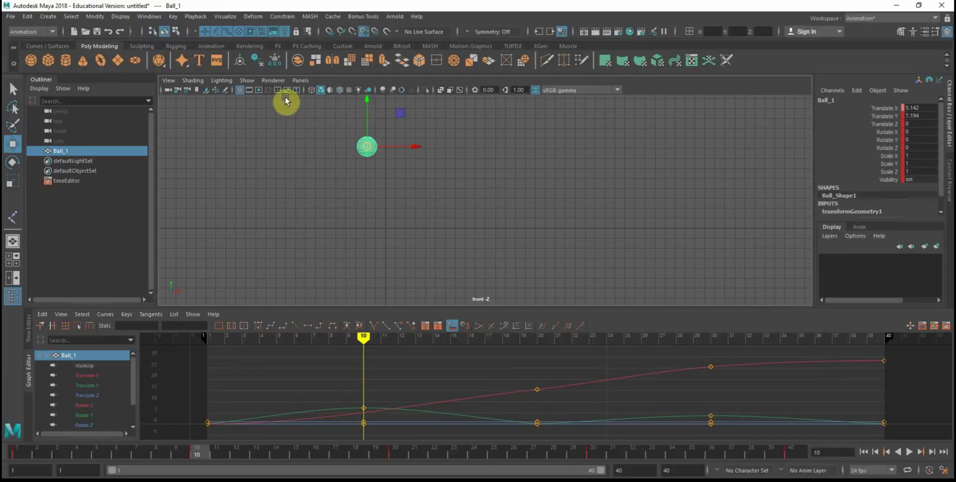
# - Set Ghost Selected options to Custom frames 1, 10, 20 and apply
pyautogui.click(223, 17)
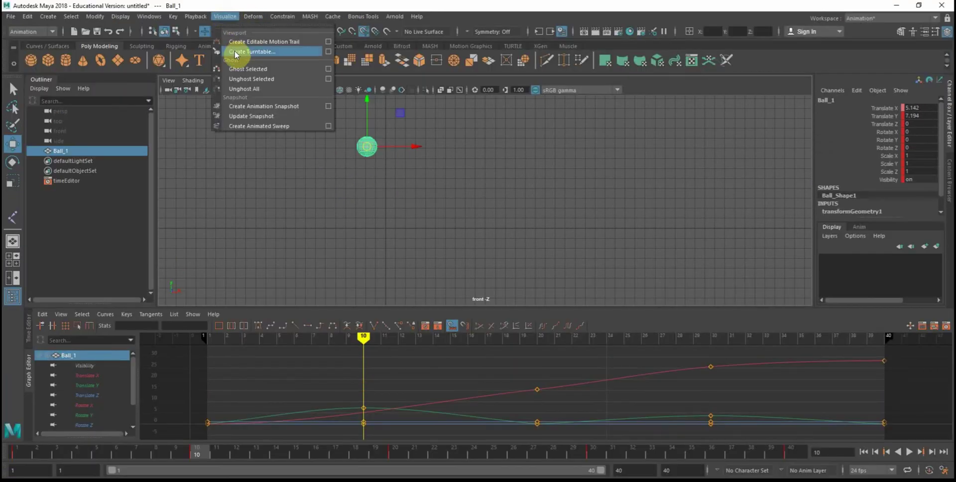
pyautogui.click(327, 69)
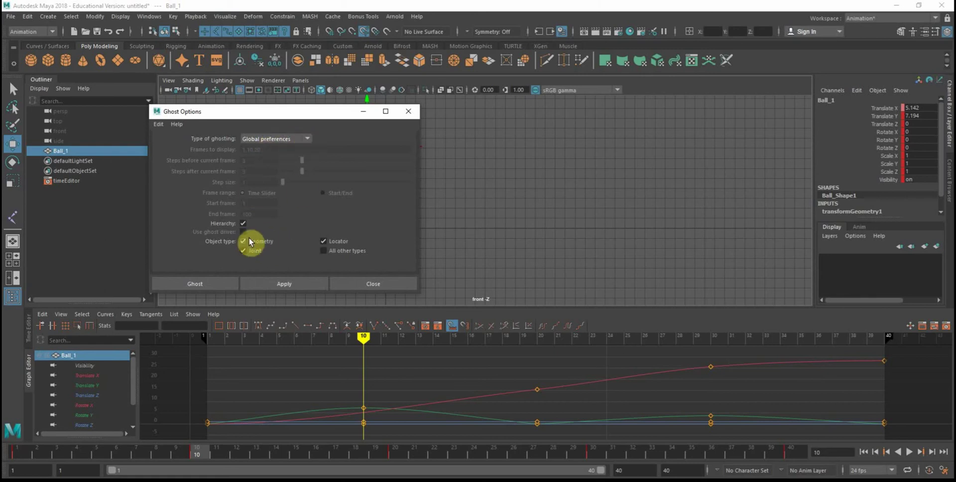
pyautogui.click(306, 141)
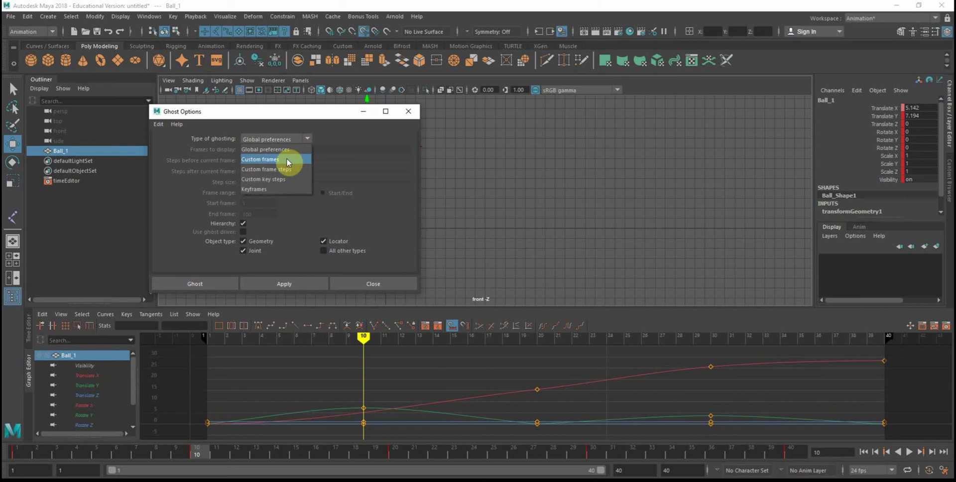
pyautogui.click(287, 161)
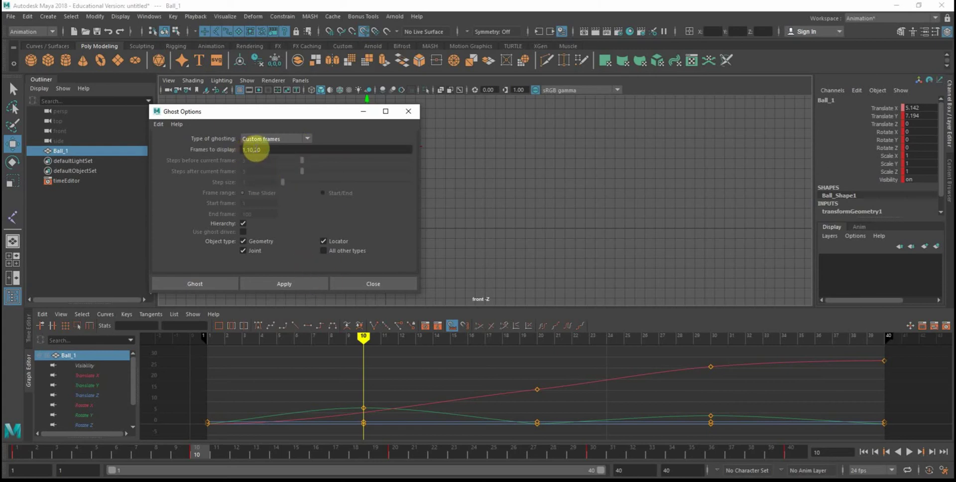
pyautogui.moveTo(256, 149)
pyautogui.click(306, 139)
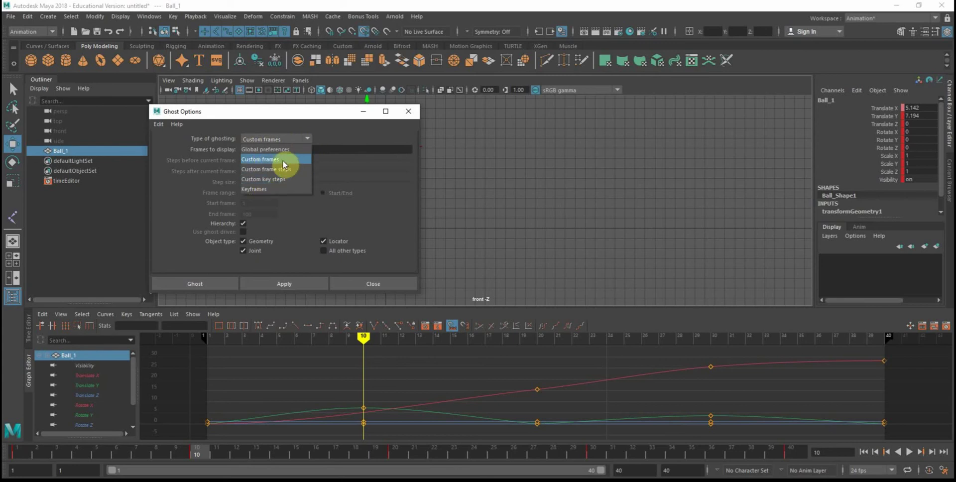
pyautogui.click(273, 160)
pyautogui.click(263, 284)
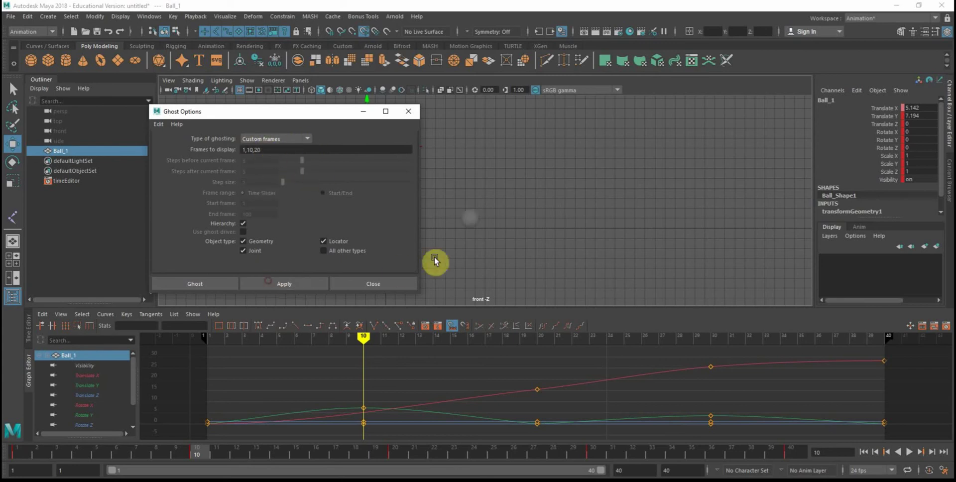
# - Deselect the ball to view the custom-frame ghosts clearly
pyautogui.moveTo(349, 106); pyautogui.dragTo(167, 292)
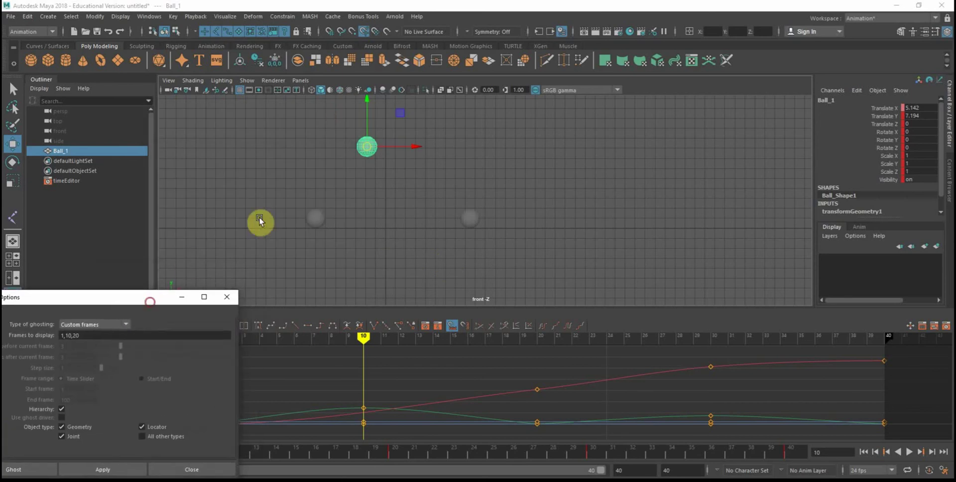
pyautogui.click(315, 222)
pyautogui.click(367, 146)
pyautogui.click(462, 249)
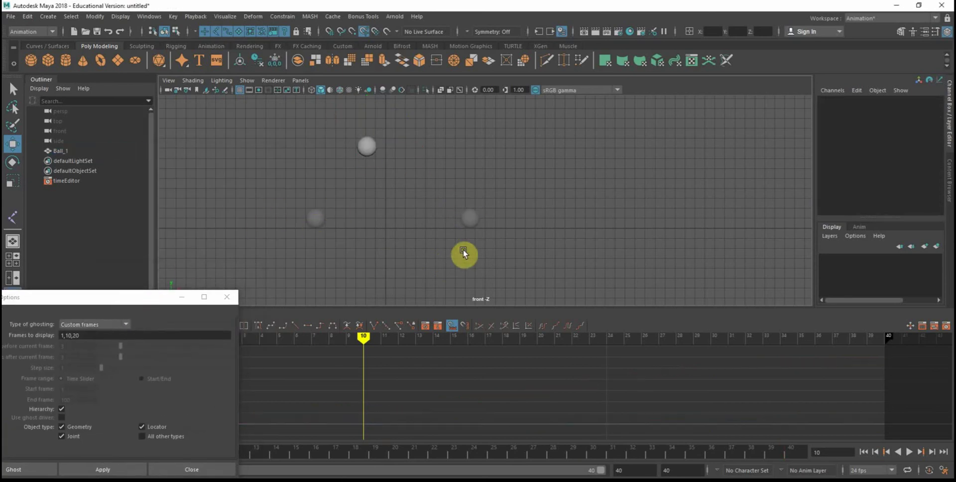
pyautogui.moveTo(156, 299)
pyautogui.mouseDown()
pyautogui.moveTo(293, 134)
pyautogui.moveTo(258, 126)
pyautogui.mouseUp()
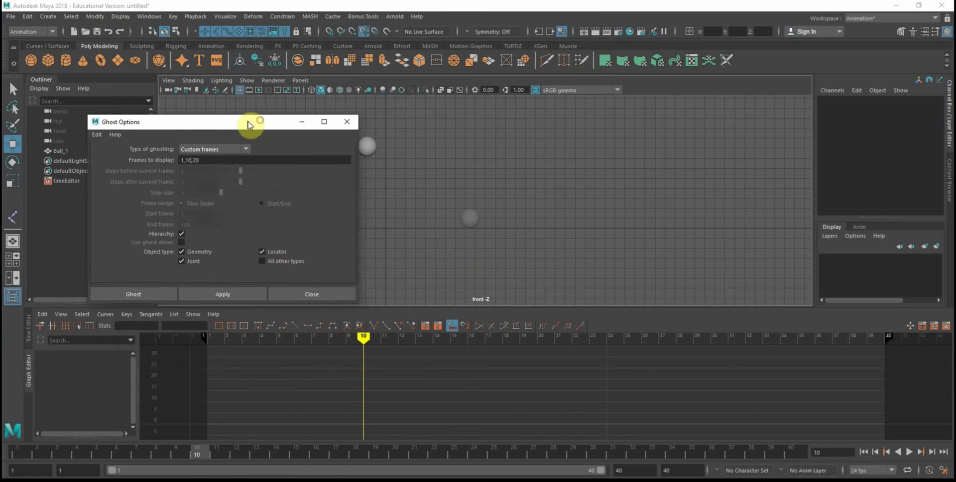
# - Close the ghosting settings, remove all of Ball_1's ghosts, and reselect the ball
pyautogui.click(346, 121)
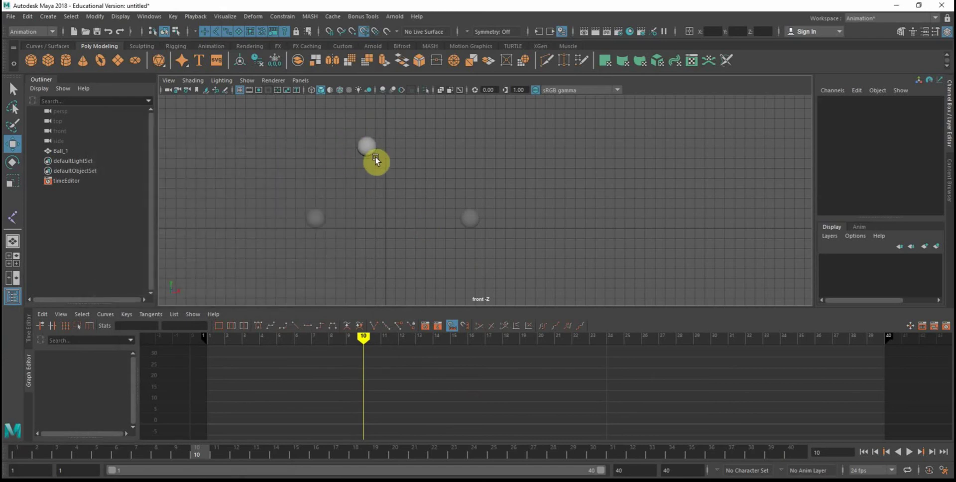
pyautogui.click(220, 18)
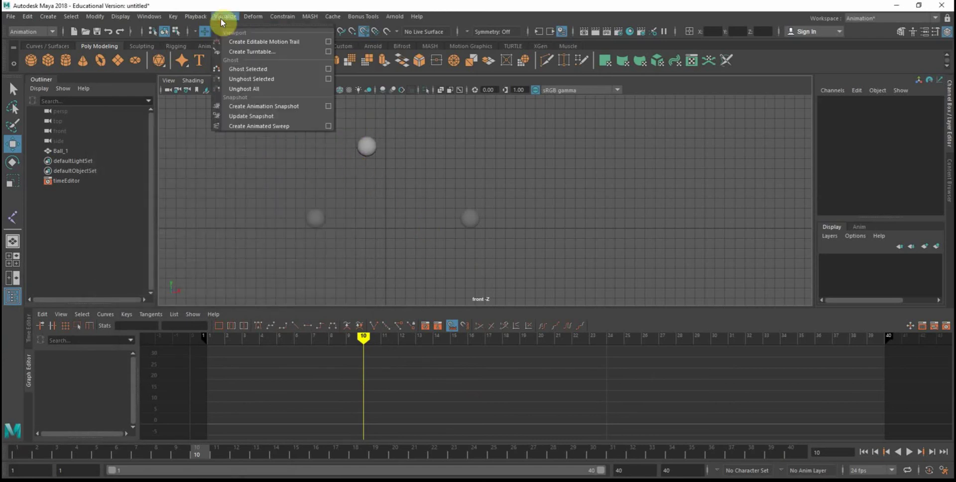
pyautogui.click(241, 87)
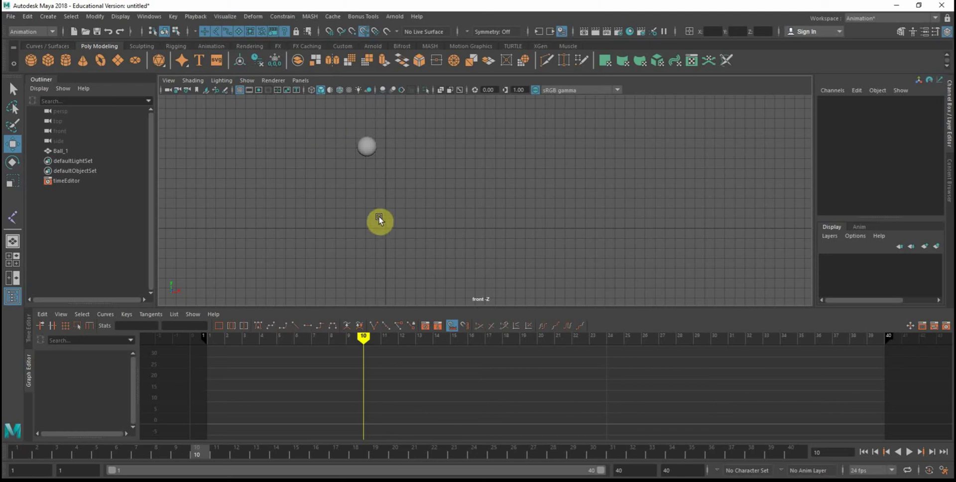
pyautogui.moveTo(367, 199)
pyautogui.keyDown('alt'); pyautogui.mouseDown(button='middle')
pyautogui.moveTo(401, 239)
pyautogui.moveTo(402, 222)
pyautogui.mouseUp(button='middle'); pyautogui.keyUp('alt')
pyautogui.click(401, 167)
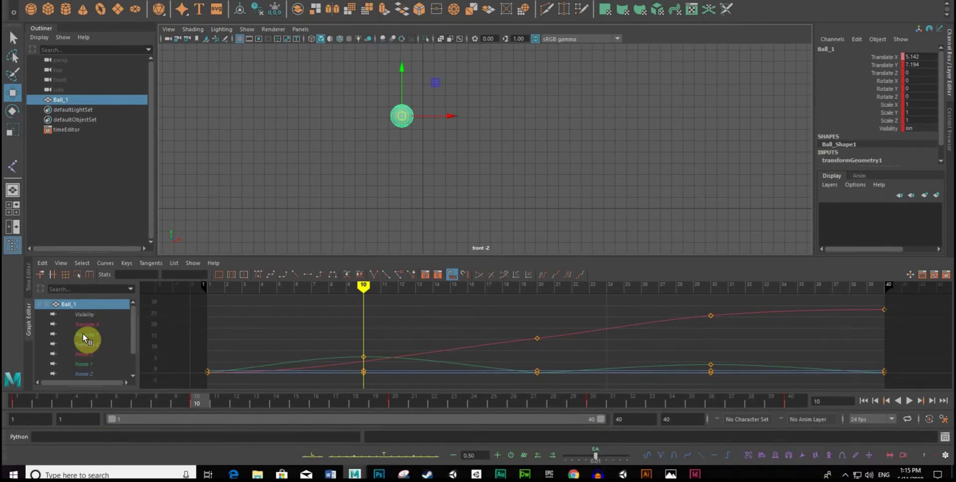
# - Isolate Ball_1's Translate Y curve, enable Show Buffer Curves, and take a buffer snapshot
pyautogui.click(82, 334)
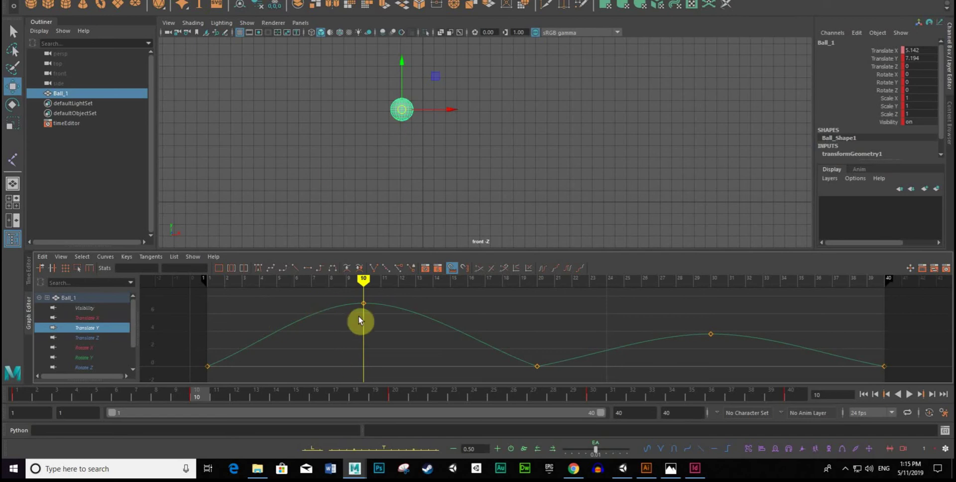
pyautogui.click(62, 257)
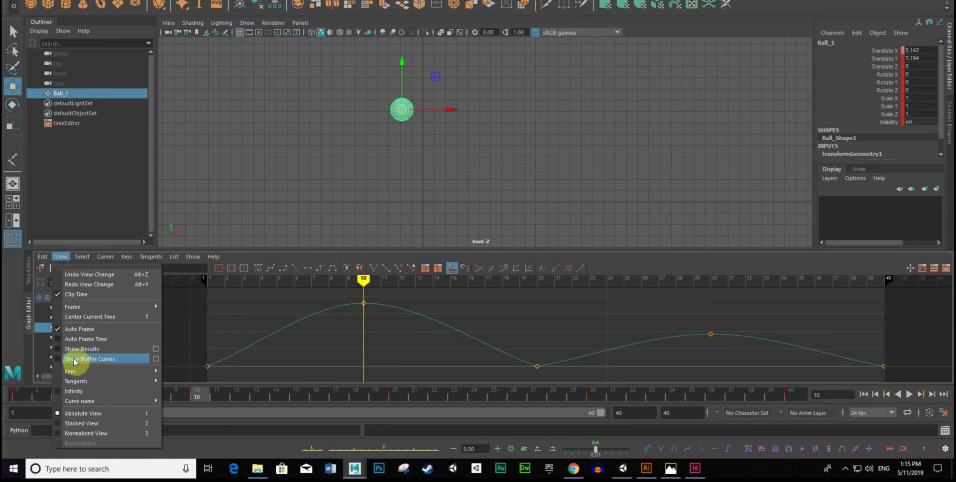
pyautogui.click(87, 358)
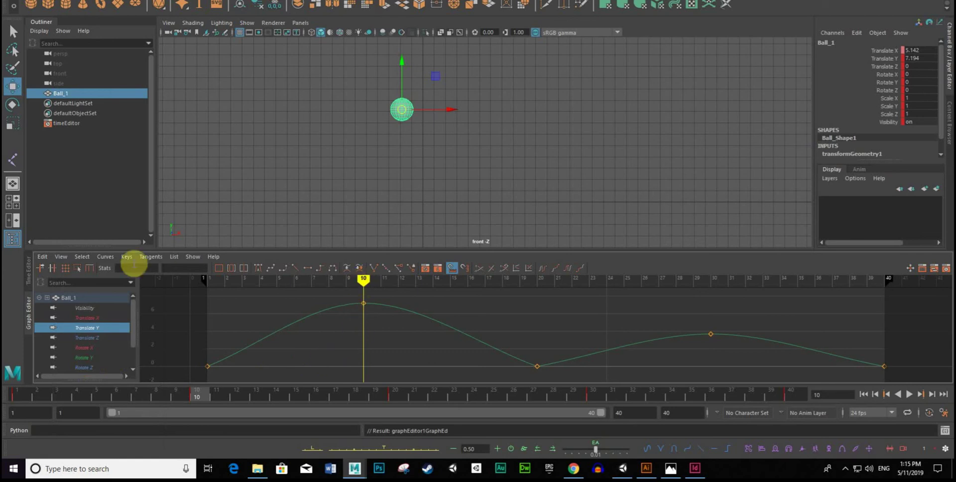
pyautogui.click(104, 256)
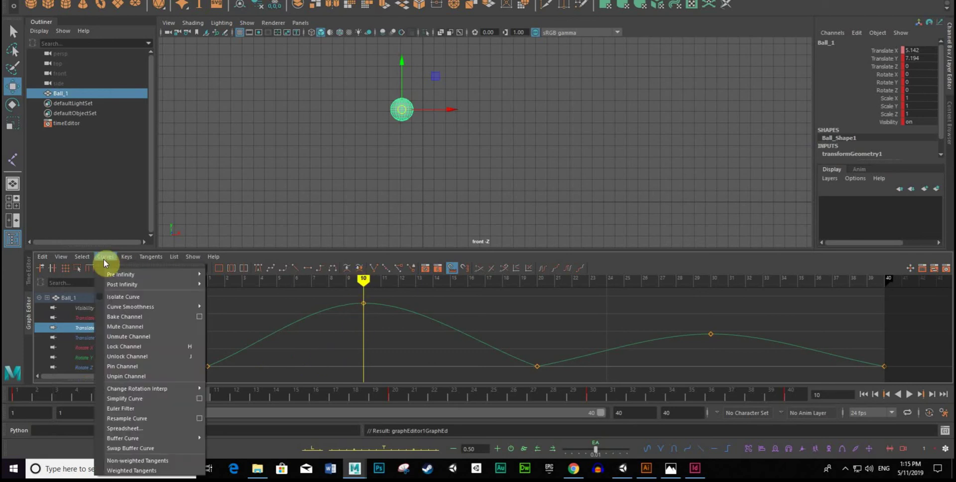
pyautogui.moveTo(123, 438)
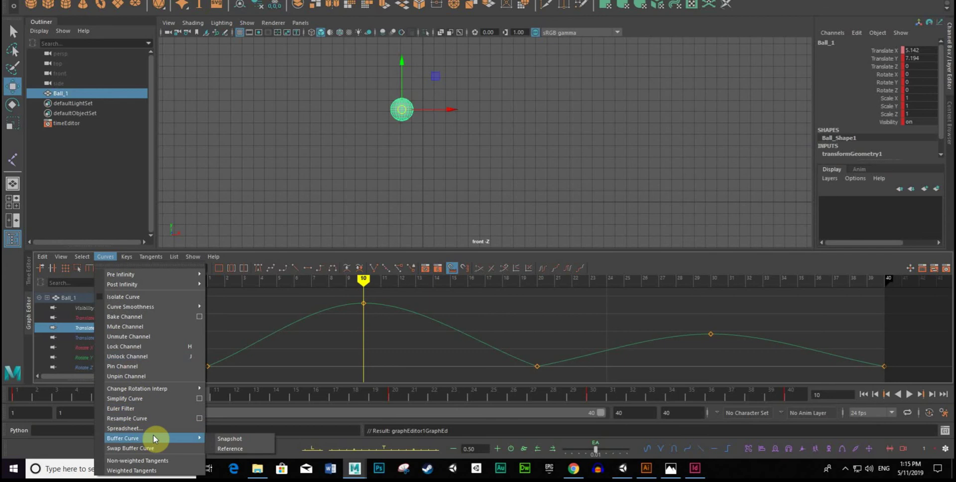
pyautogui.click(222, 439)
# - Lower the frame-10 Translate Y key to about 3.24 and play back to check
pyautogui.moveTo(364, 303); pyautogui.dragTo(361, 337)
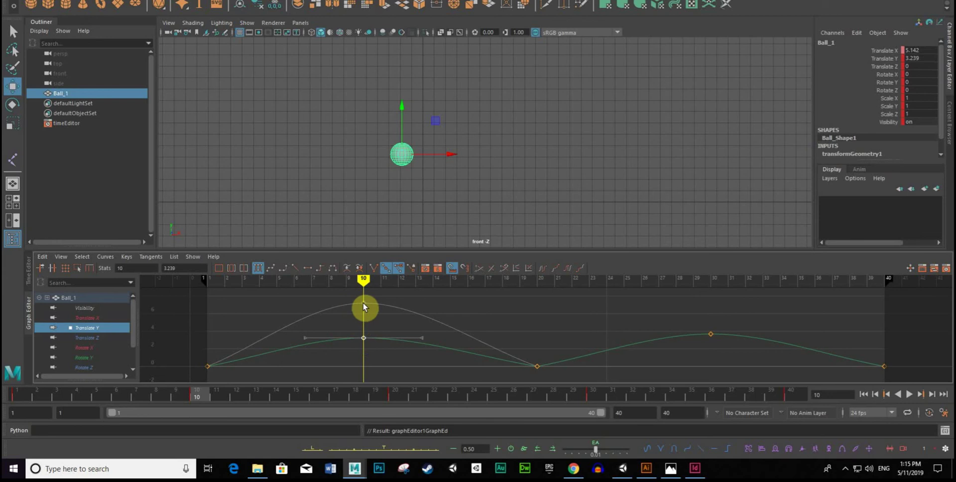
pyautogui.hotkey('alt', 'v')
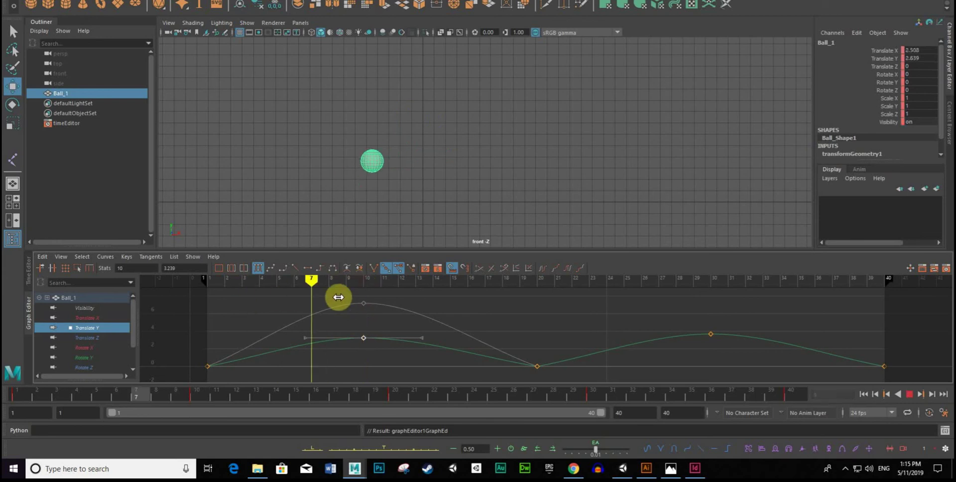
pyautogui.moveTo(317, 314)
pyautogui.mouseDown()
pyautogui.moveTo(569, 346)
pyautogui.moveTo(536, 352)
pyautogui.moveTo(537, 331)
pyautogui.mouseUp()
# - Raise the frame-20 Translate Y key to about 3.96 and review the motion
pyautogui.click(538, 368)
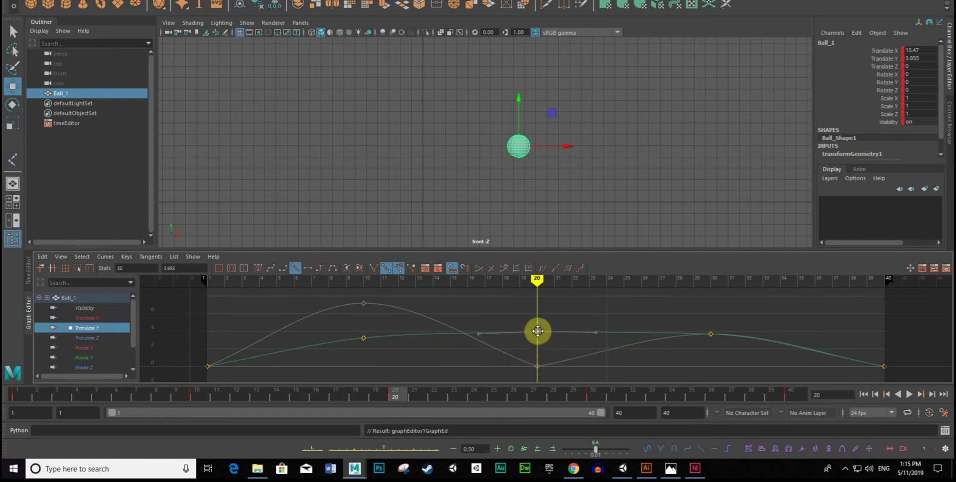
pyautogui.hotkey('alt', 'v')
pyautogui.moveTo(395, 305)
pyautogui.mouseDown()
pyautogui.moveTo(301, 329)
pyautogui.moveTo(694, 347)
pyautogui.moveTo(327, 340)
pyautogui.moveTo(361, 331)
pyautogui.mouseUp()
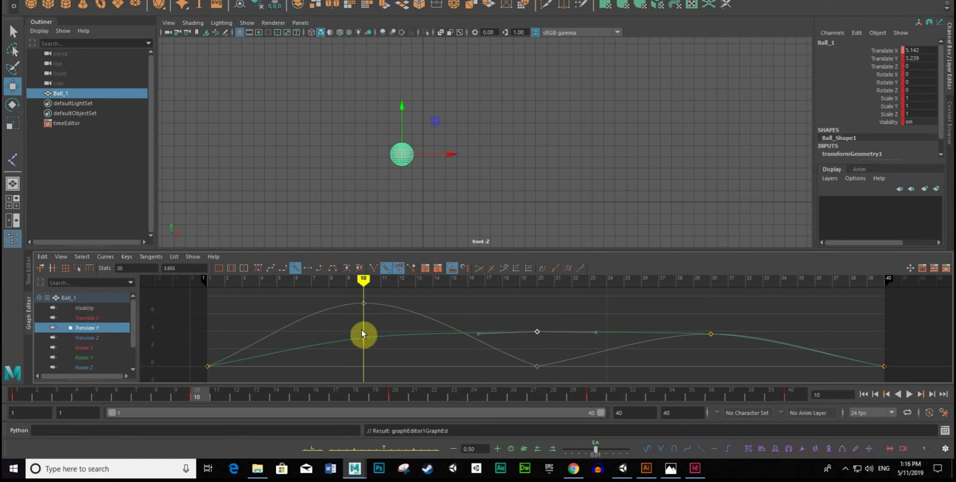
# - Swap in the original buffer curve and play back the original bounce
pyautogui.click(106, 256)
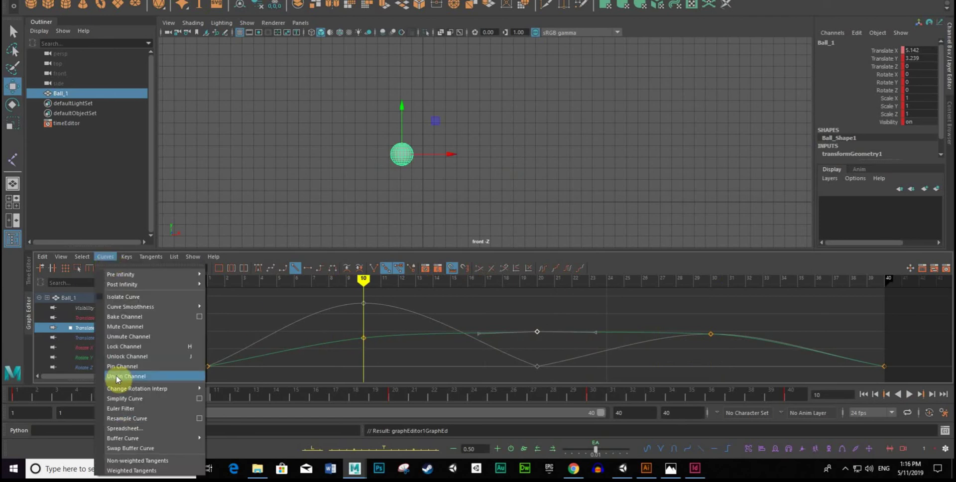
pyautogui.click(134, 448)
pyautogui.click(363, 303)
pyautogui.hotkey('alt', 'v')
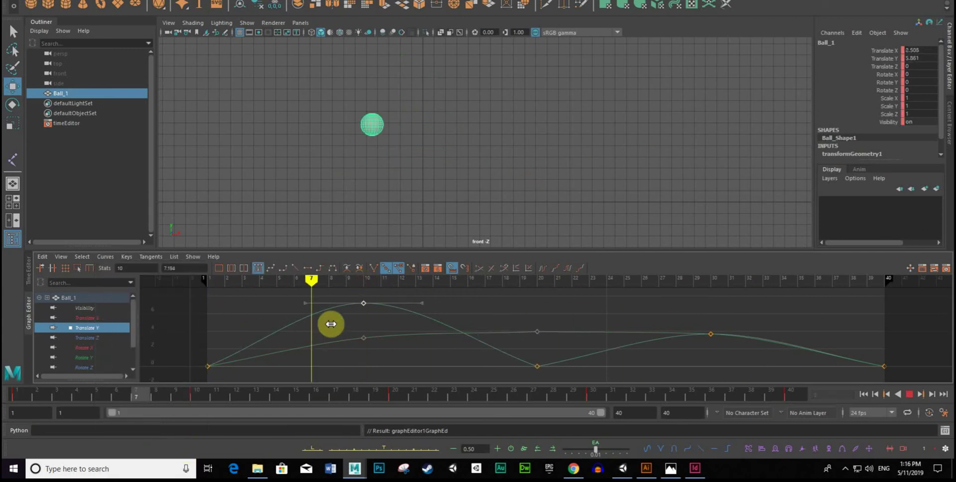
pyautogui.moveTo(330, 324); pyautogui.dragTo(367, 320)
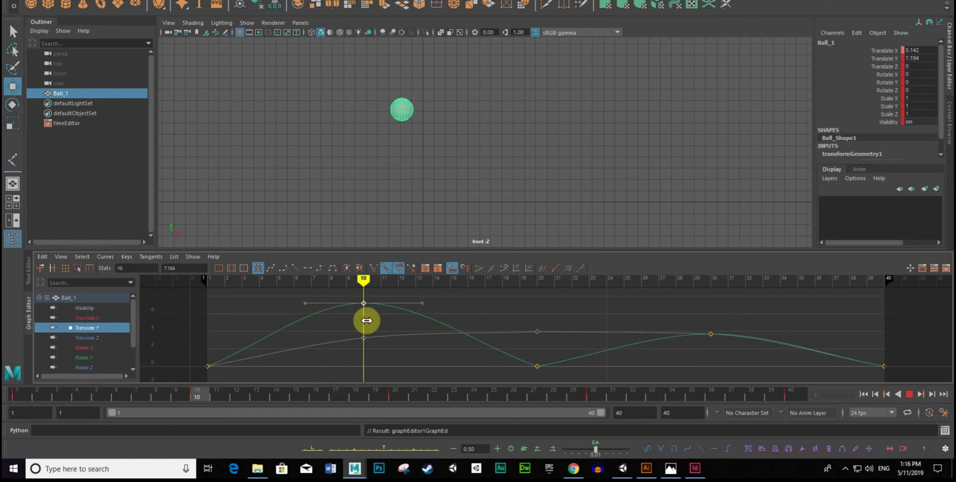
# - Toggle the buffer curve display off and back on to compare
pyautogui.click(62, 257)
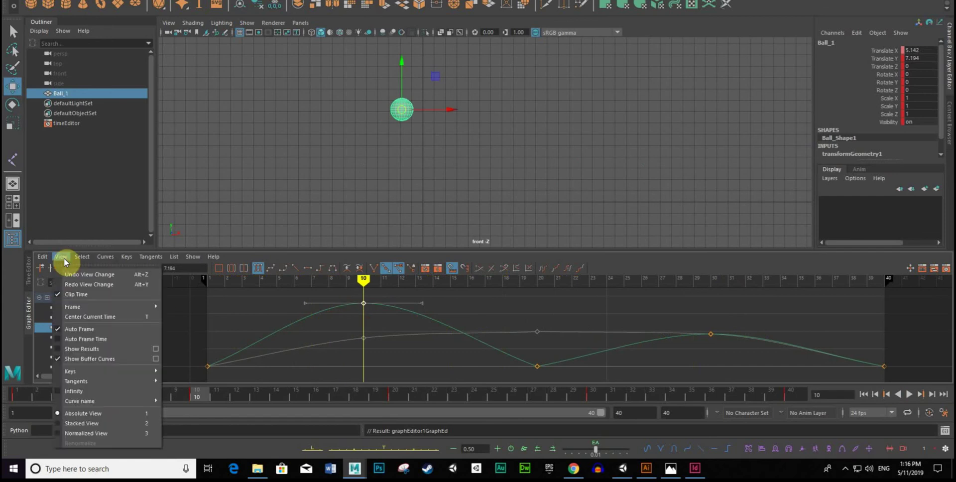
pyautogui.click(70, 358)
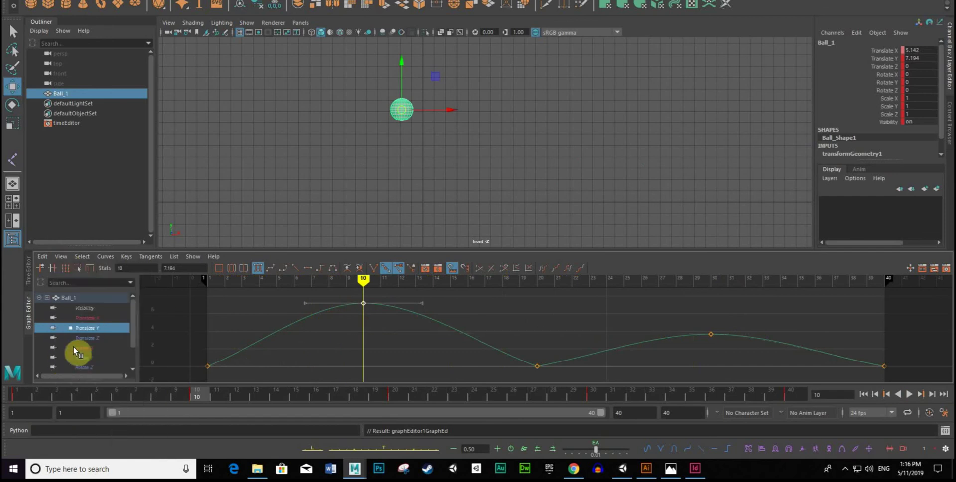
pyautogui.click(62, 257)
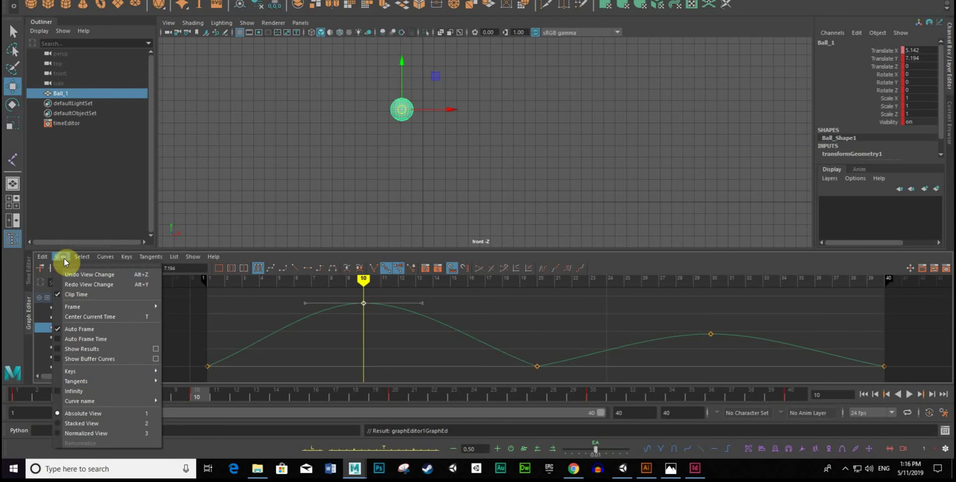
pyautogui.click(62, 359)
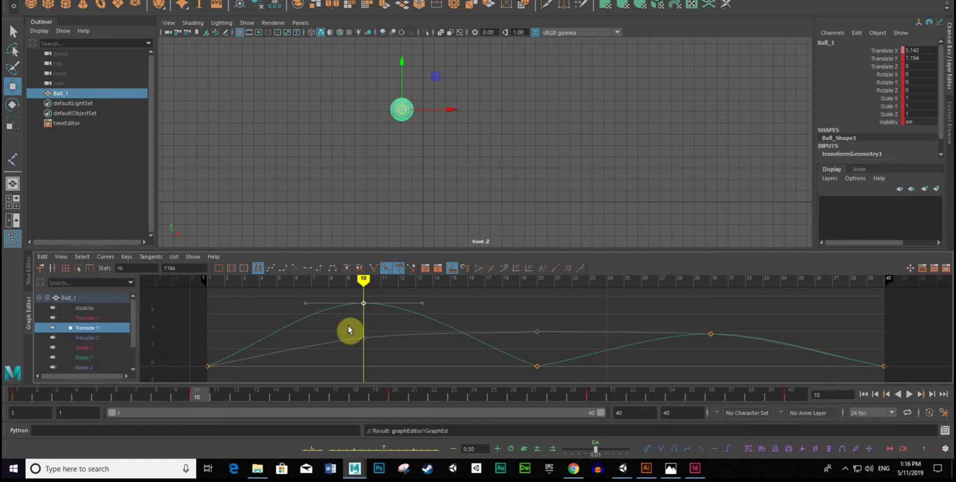
# - Swap back to the flattened Translate Y curve, hide buffer curves, and preview
pyautogui.click(101, 258)
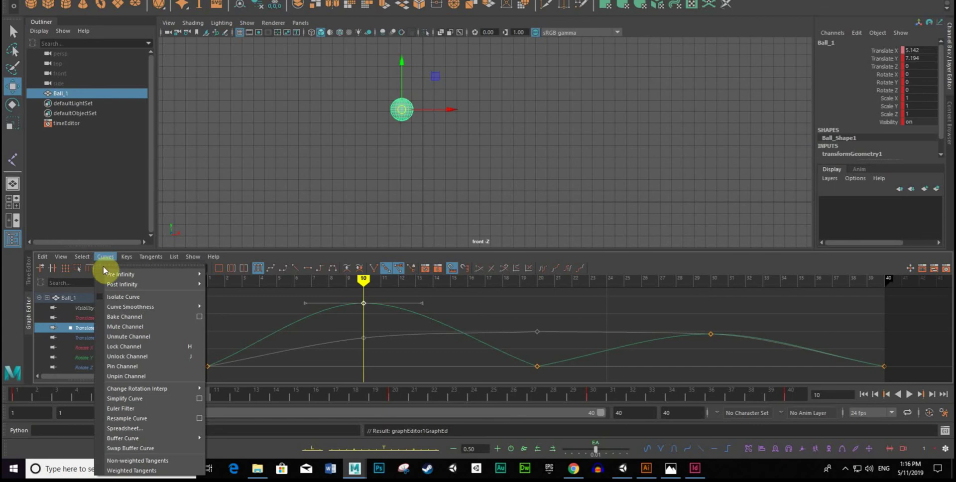
pyautogui.click(151, 448)
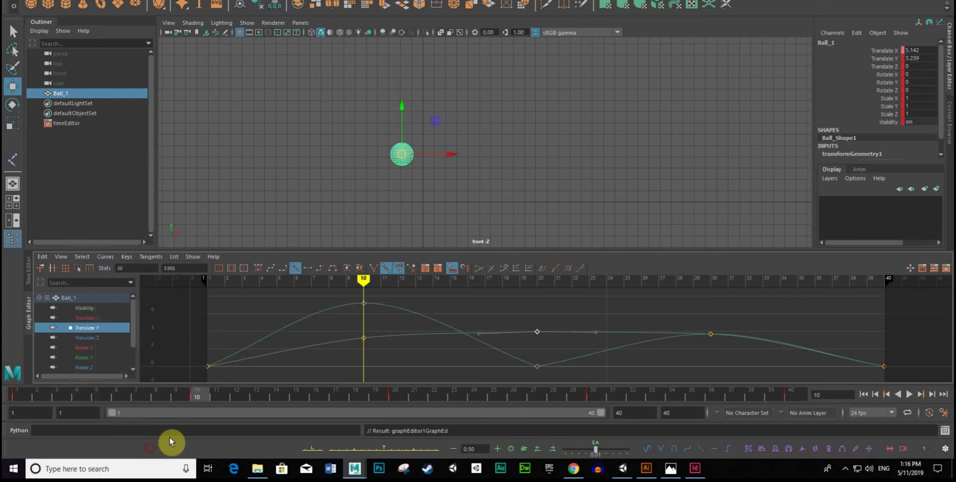
pyautogui.click(61, 256)
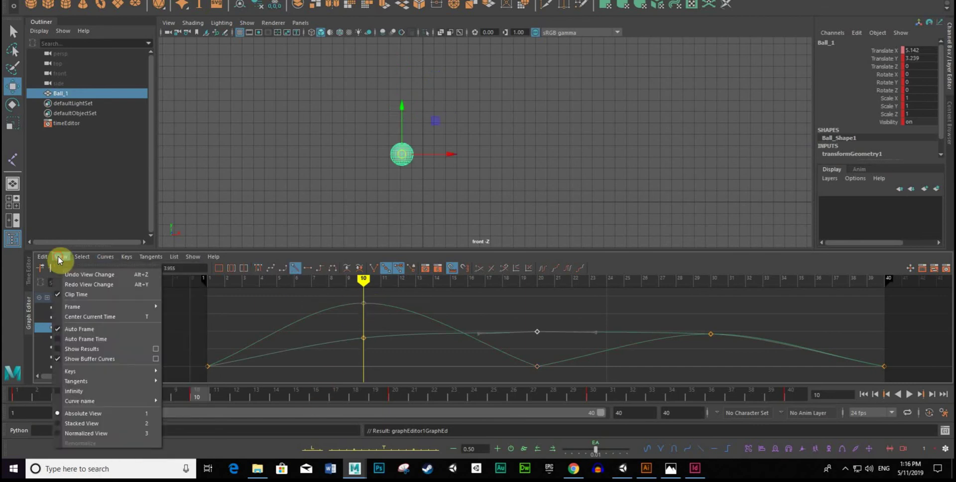
pyautogui.click(61, 359)
pyautogui.moveTo(363, 279)
pyautogui.mouseDown()
pyautogui.moveTo(205, 326)
pyautogui.moveTo(787, 330)
pyautogui.moveTo(369, 335)
pyautogui.moveTo(424, 342)
pyautogui.moveTo(700, 324)
pyautogui.moveTo(457, 322)
pyautogui.moveTo(407, 332)
pyautogui.moveTo(631, 317)
pyautogui.moveTo(414, 337)
pyautogui.moveTo(478, 337)
pyautogui.mouseUp()
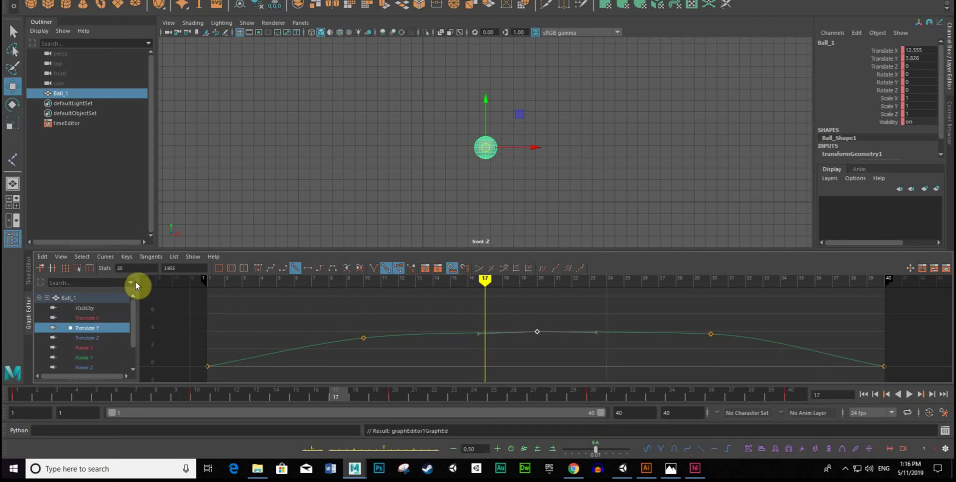
# - Inspect the Translate X and Y curves, then nudge the frame-10 Rotate X key to about 0.007
pyautogui.click(82, 317)
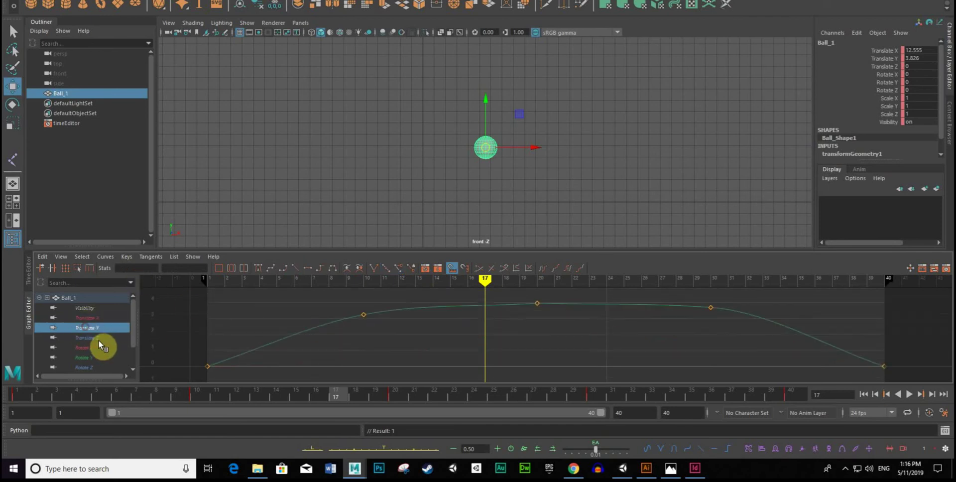
pyautogui.click(100, 338)
pyautogui.click(86, 347)
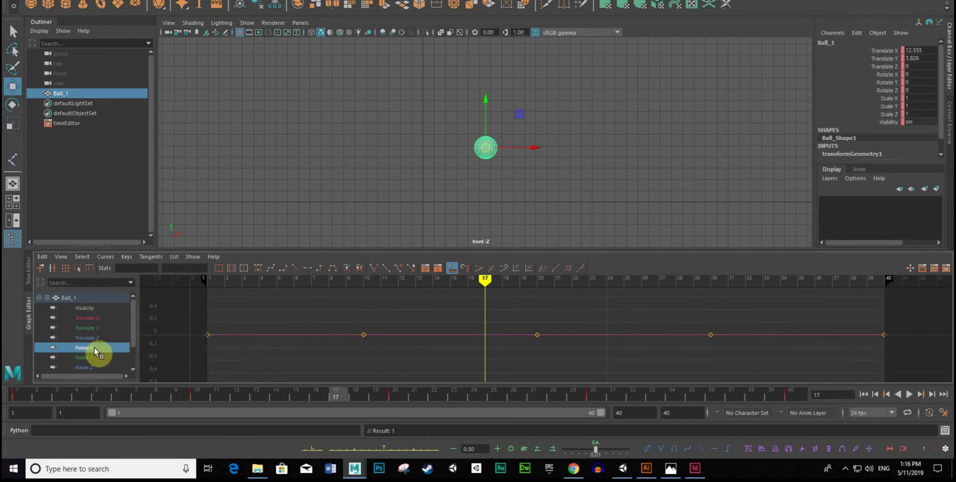
pyautogui.moveTo(337, 326); pyautogui.dragTo(366, 345)
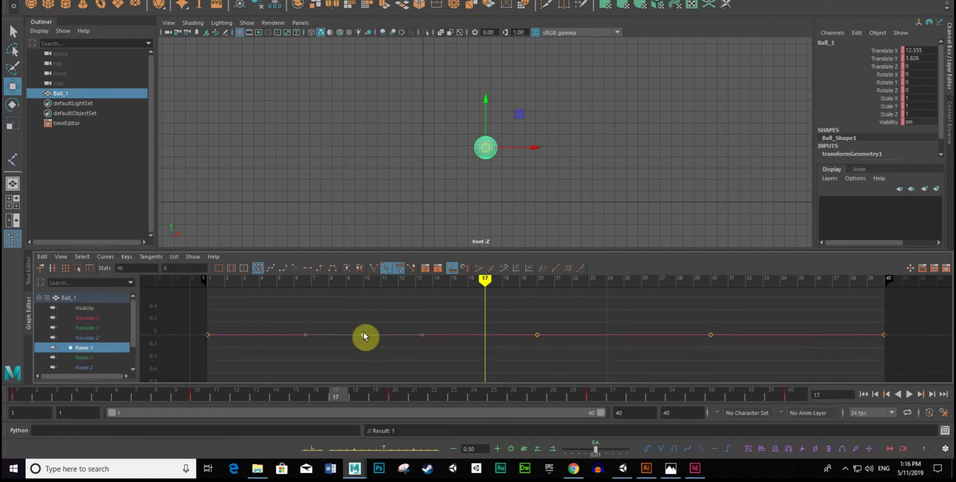
pyautogui.moveTo(365, 336)
pyautogui.mouseDown(button='middle')
pyautogui.moveTo(363, 312)
pyautogui.moveTo(364, 332)
pyautogui.mouseUp(button='middle')
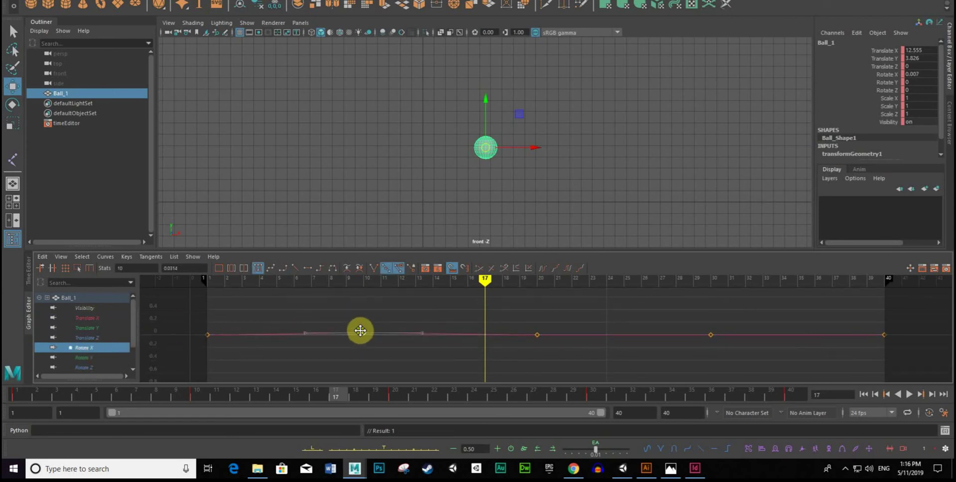
# - Scroll the channel list and display Ball_1's flat Translate Z curve
pyautogui.scroll(-1, 133, 333)
pyautogui.scroll(-2, 132, 338)
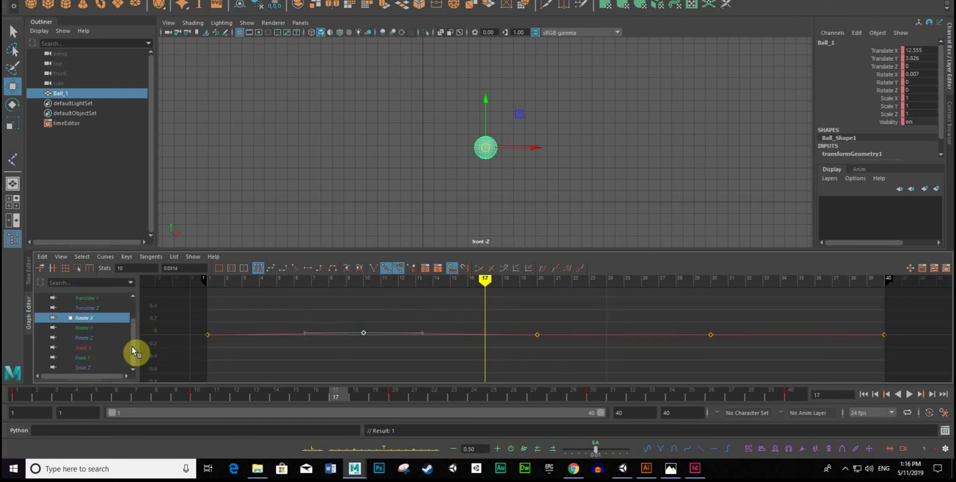
pyautogui.moveTo(132, 346); pyautogui.dragTo(131, 320)
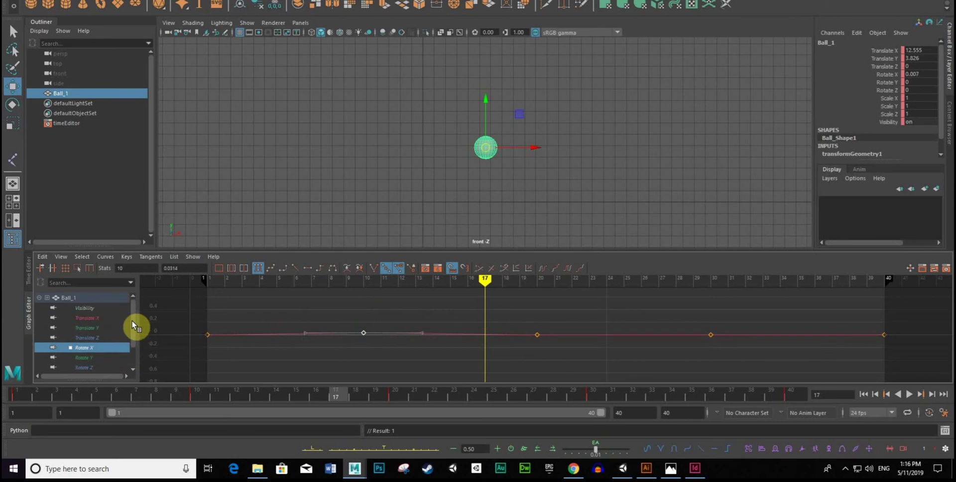
pyautogui.click(87, 326)
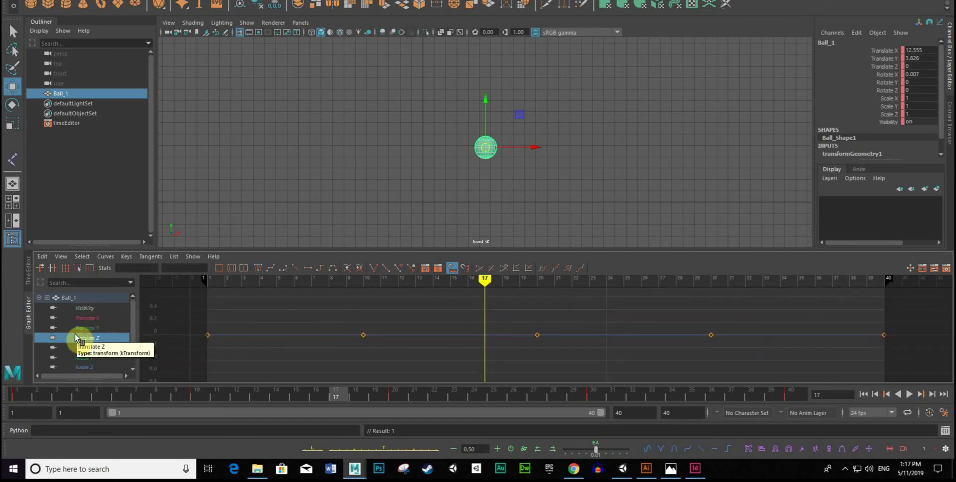